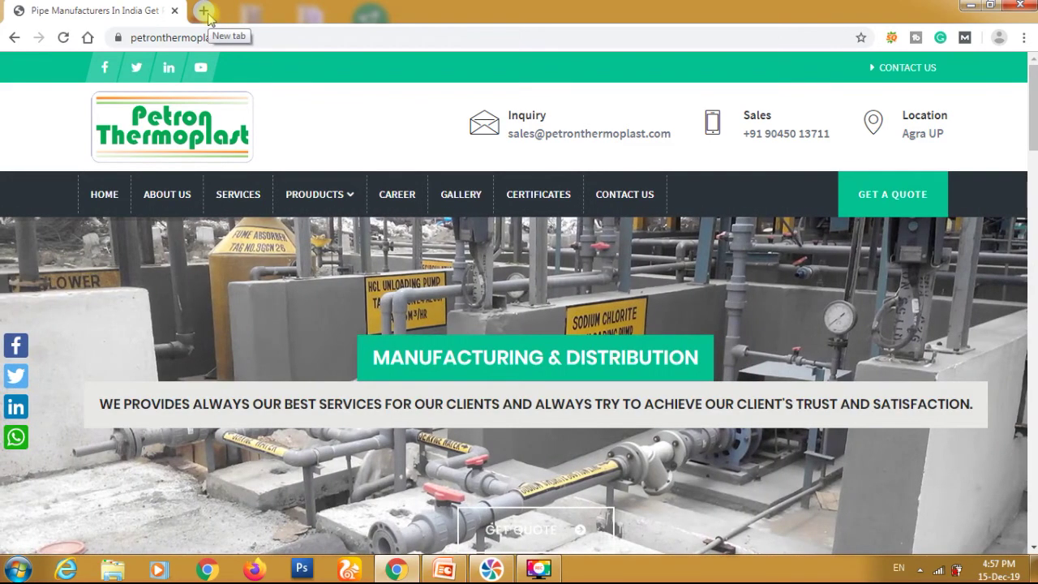
Go to diigo.com in a new tab, review the Premium Plans, and choose the Free plan.
left_click(206, 12)
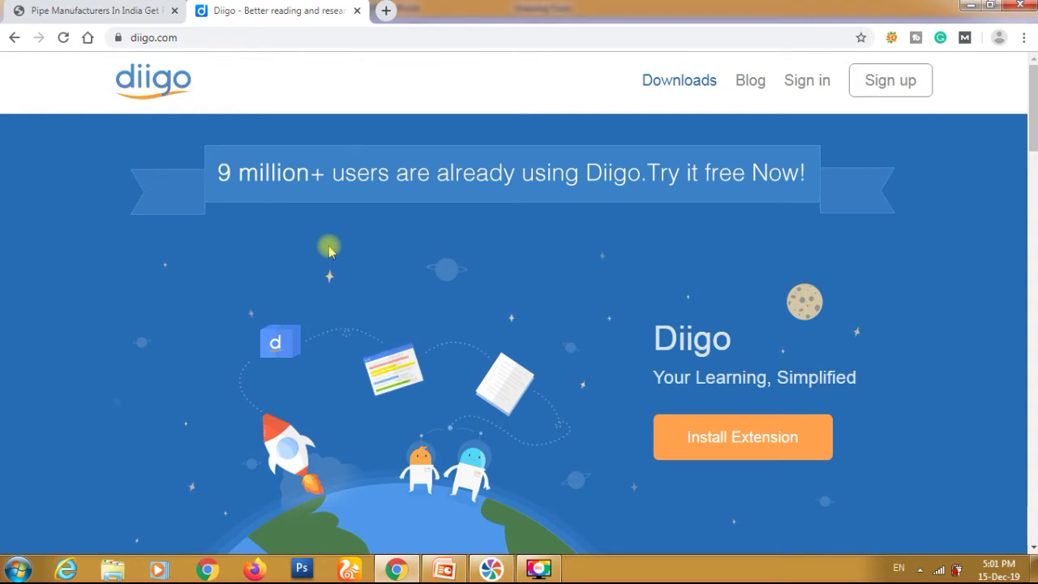
left_click(875, 86)
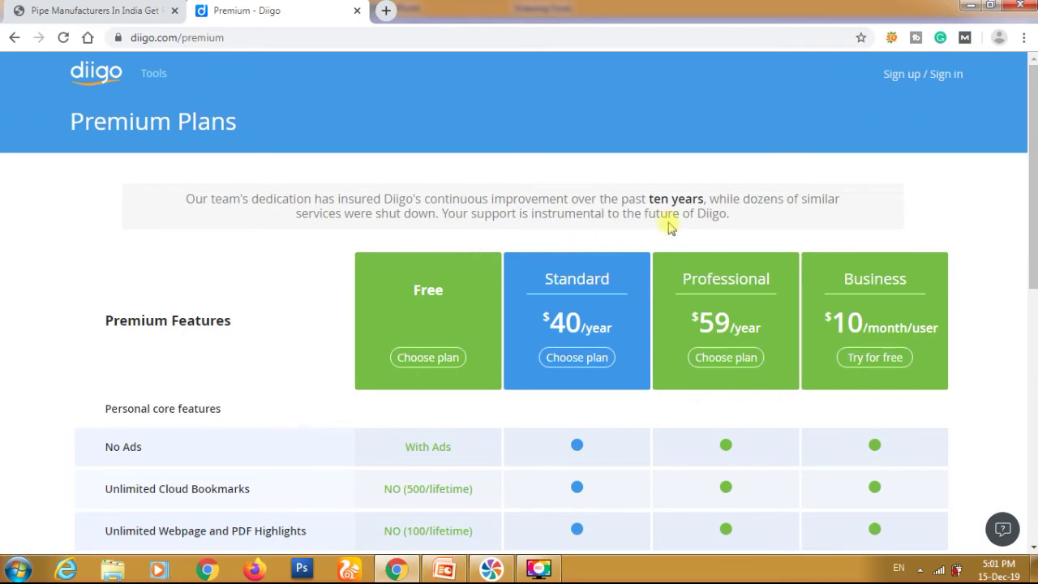
scroll(670, 228, "down", 3)
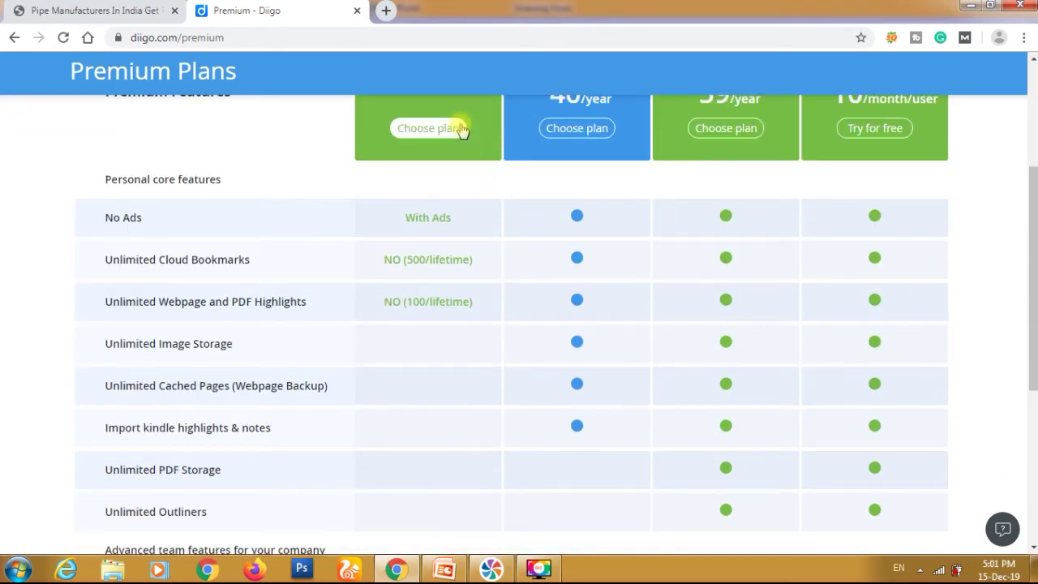
scroll(462, 129, "down", 1)
scroll(460, 129, "up", 2)
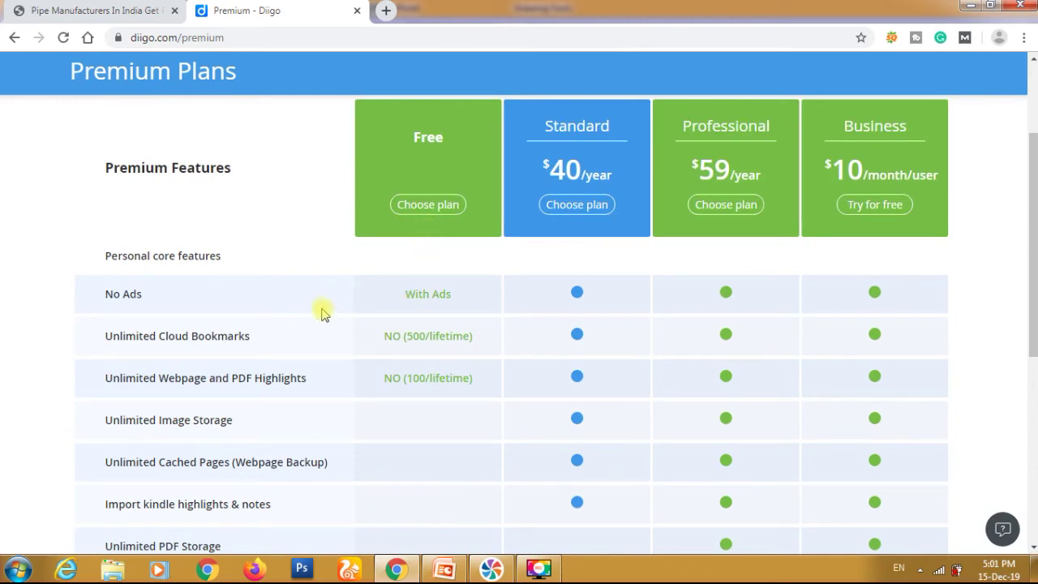
scroll(470, 308, "down", 1)
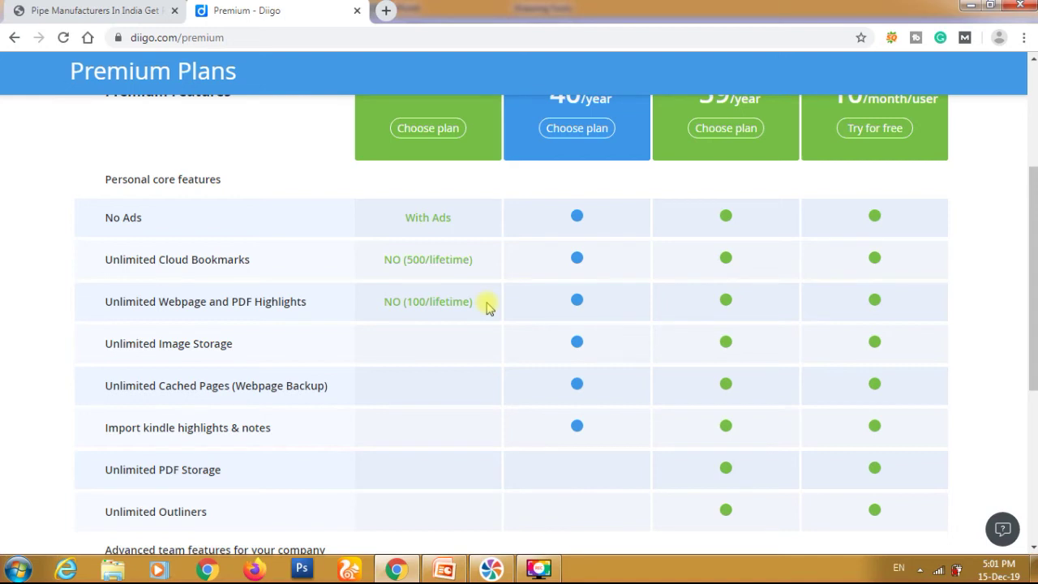
scroll(487, 304, "down", 4)
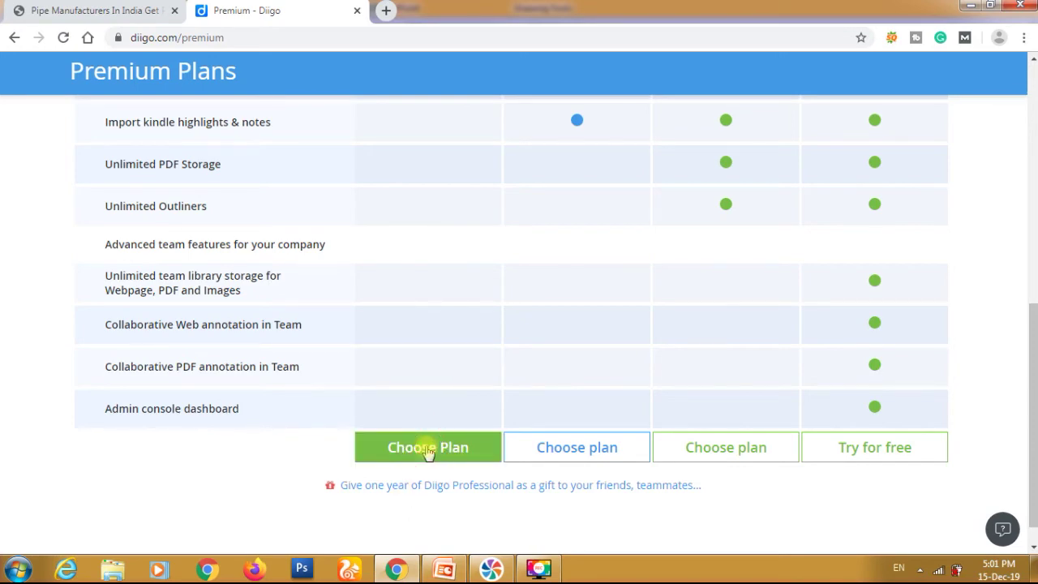
scroll(427, 452, "up", 10)
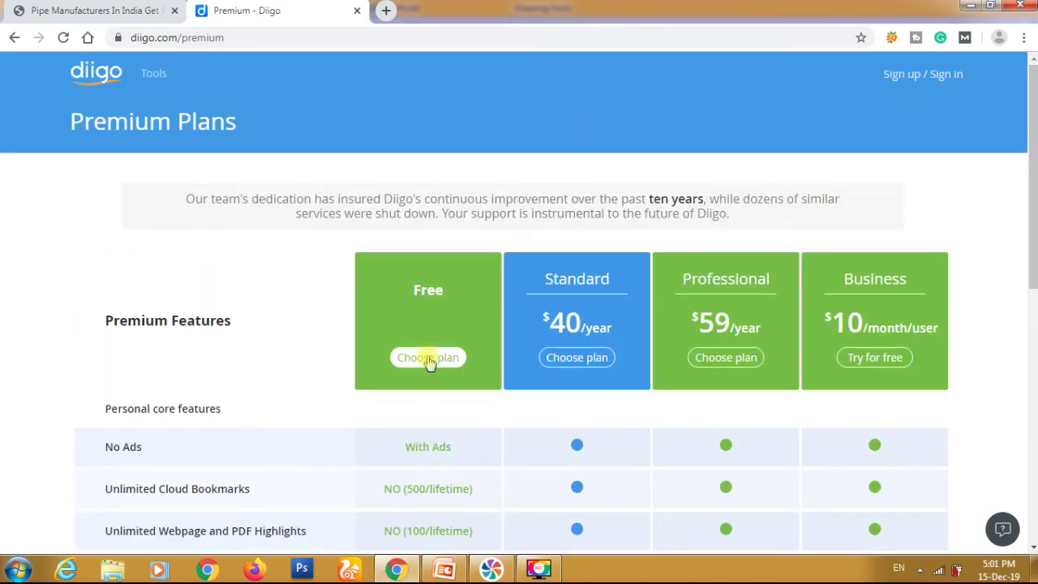
left_click(427, 357)
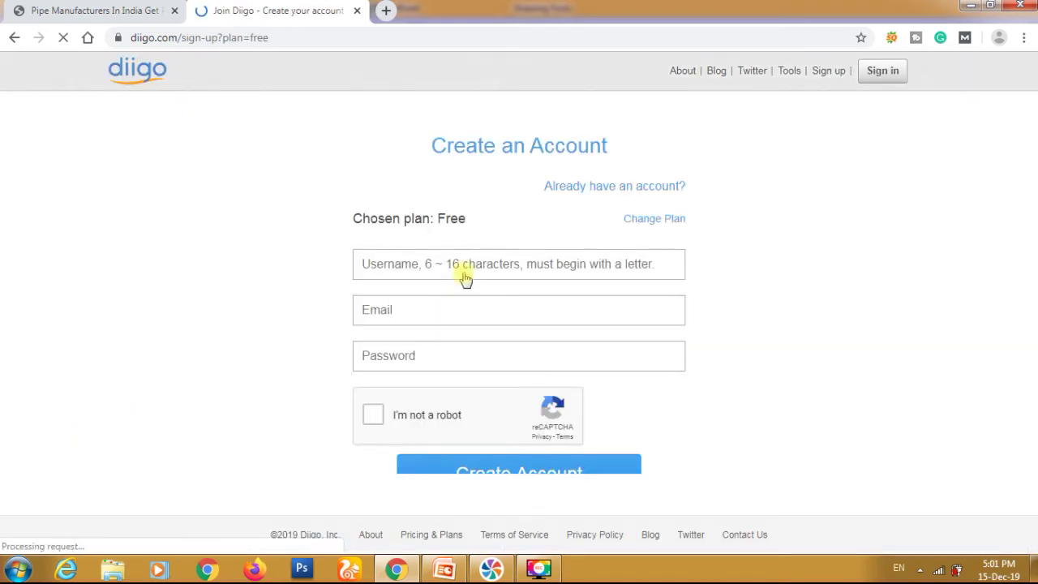
Fill in the sign-up username, e-mail address and password fields.
left_click(466, 265)
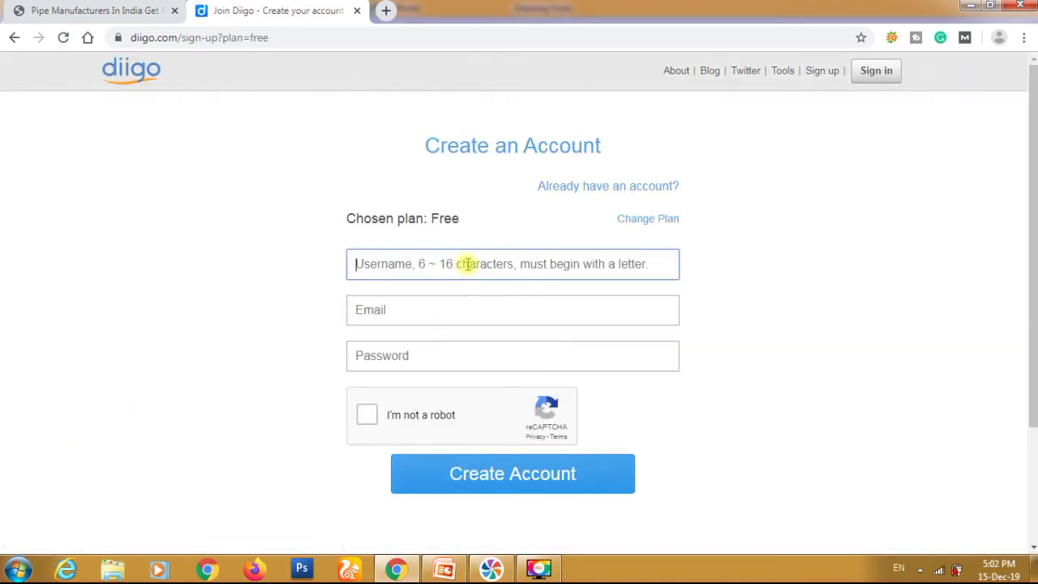
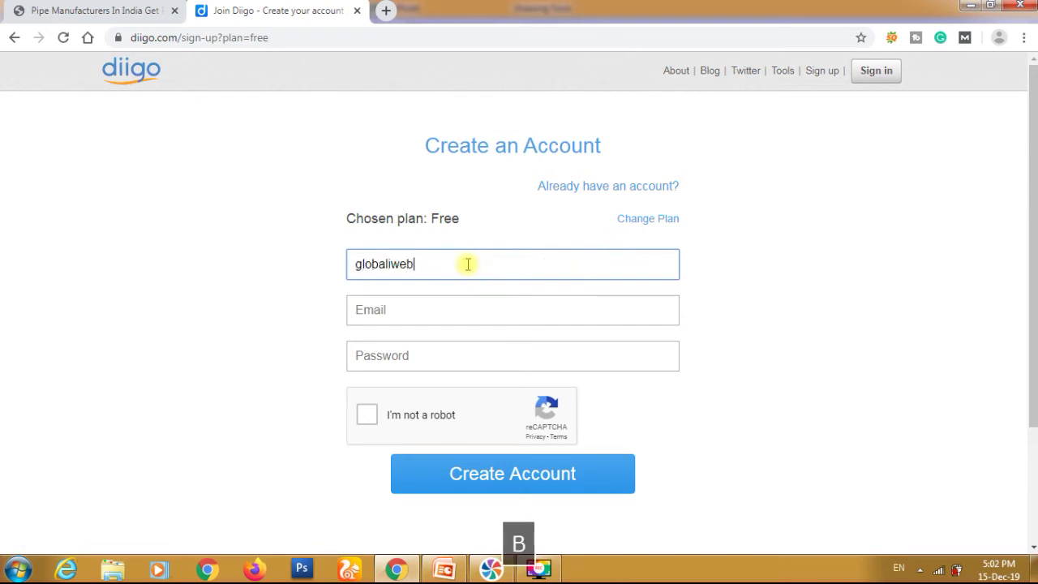
key("Tab")
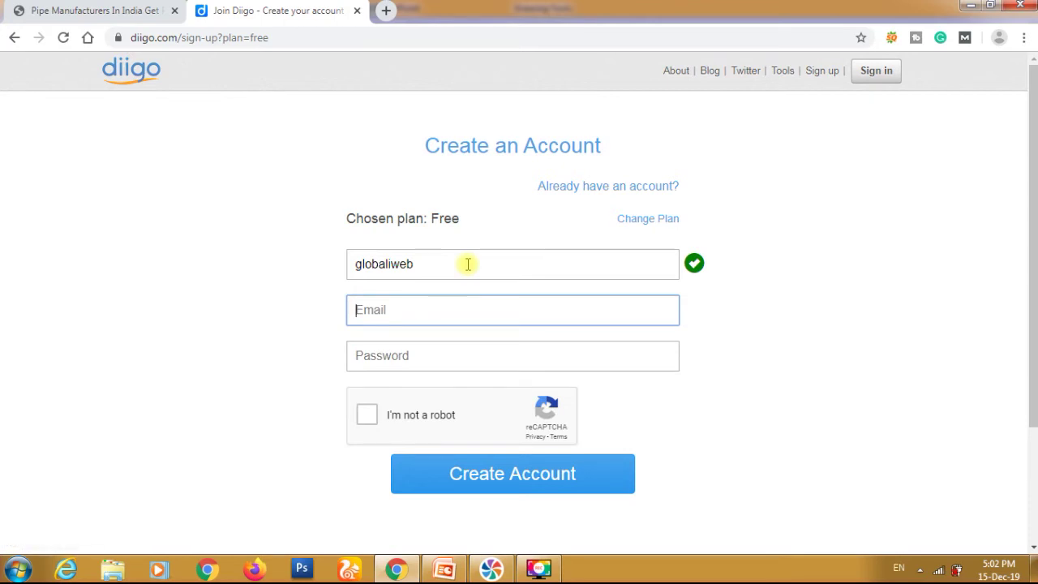
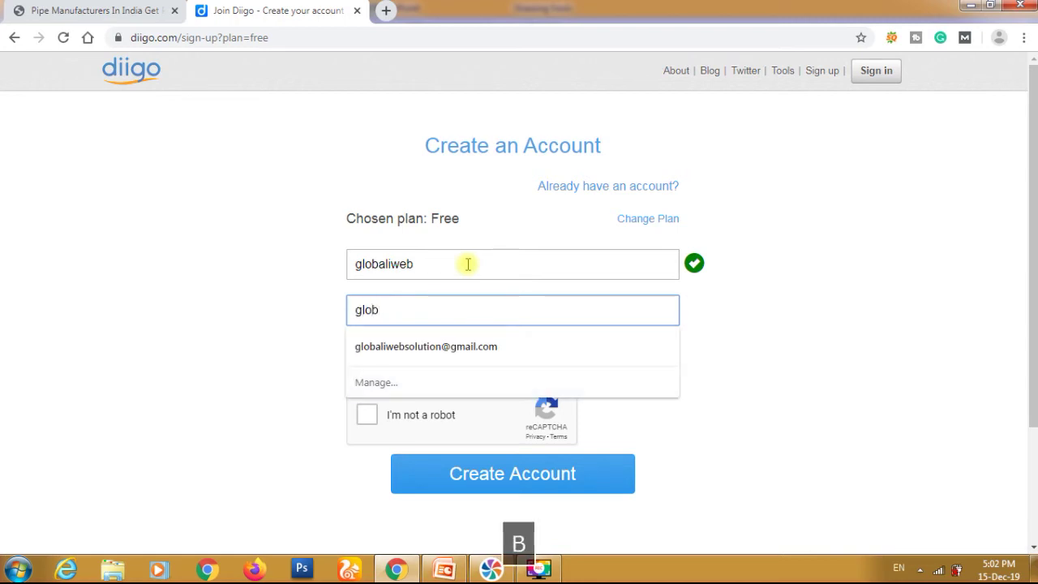
key("Down")
key("Tab")
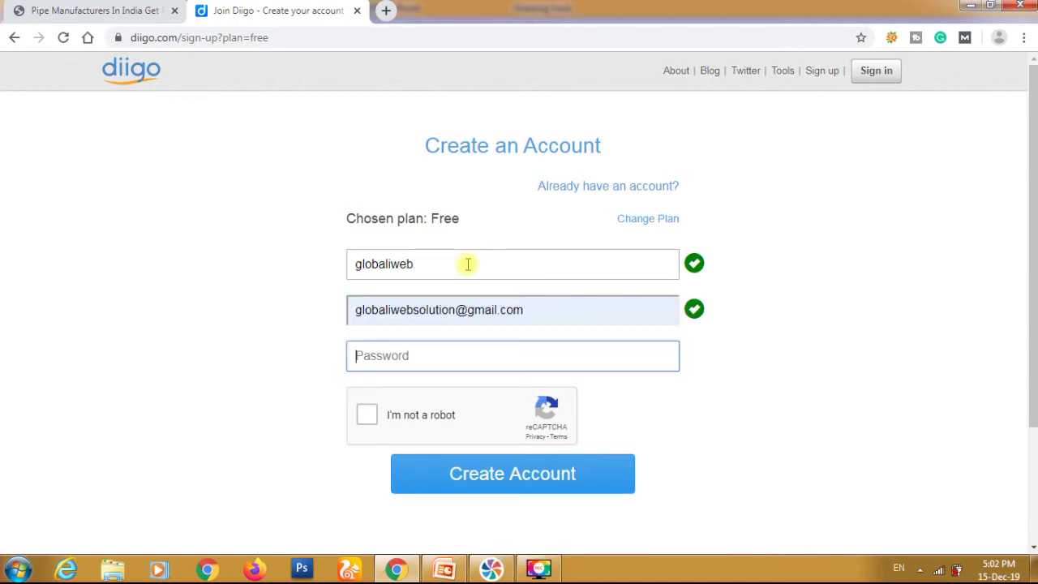
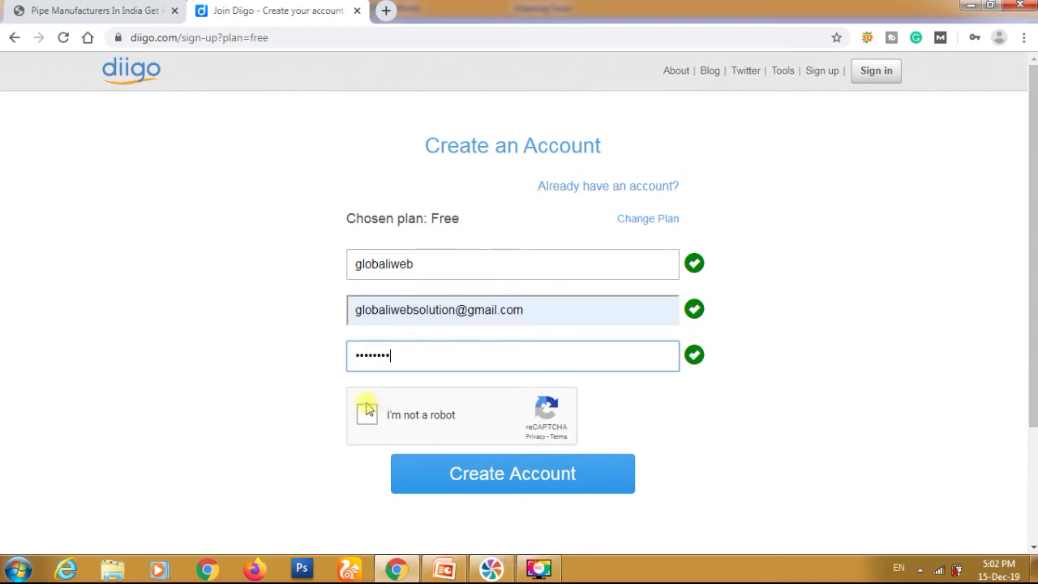
Tick the reCAPTCHA box and submit with Create Account.
left_click(368, 415)
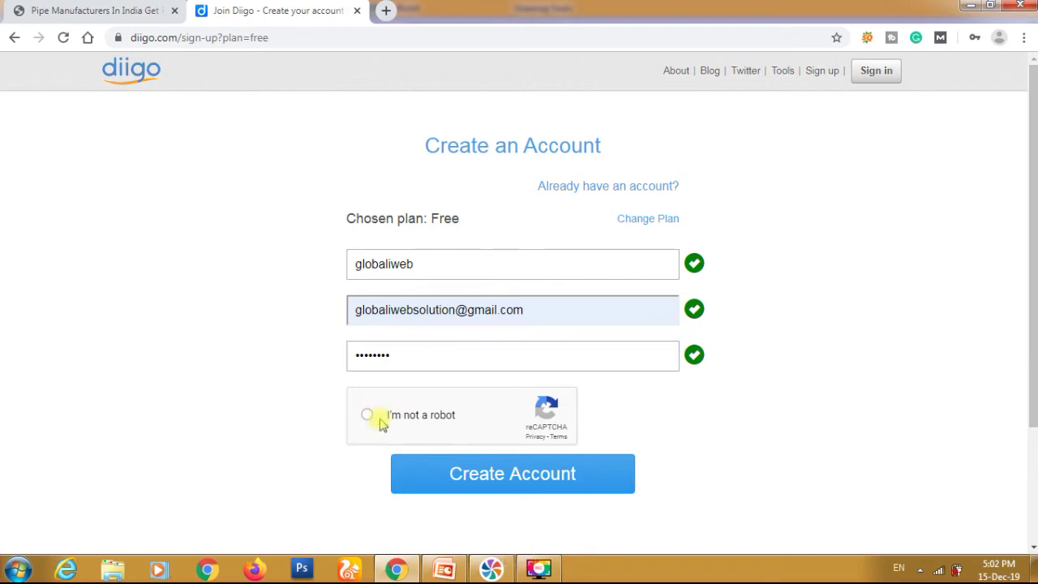
left_click(467, 483)
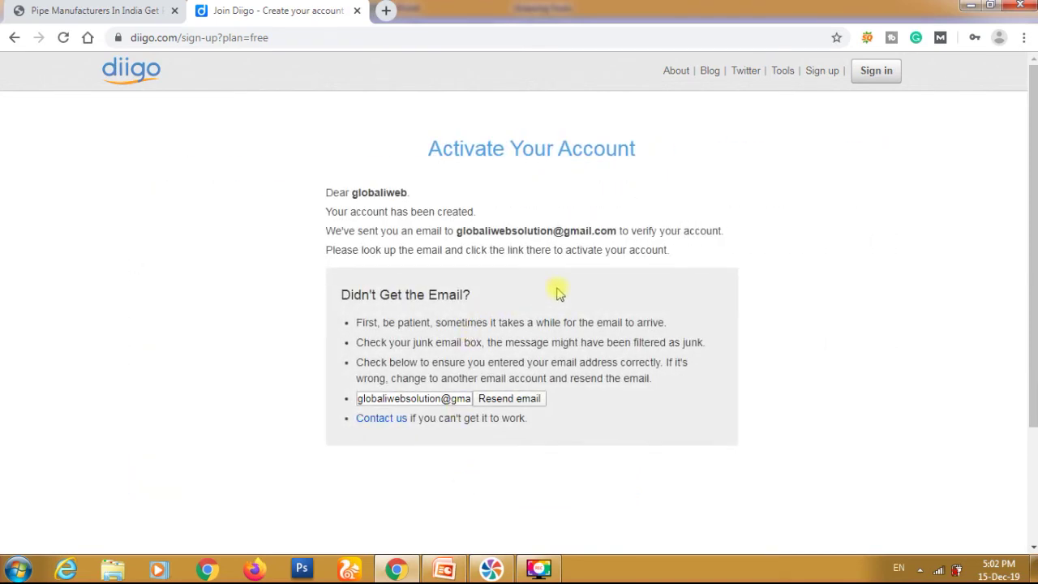
scroll(558, 292, "down", 1)
scroll(558, 292, "up", 1)
Open Gmail in a new tab and follow the Diigo 'Activate your Account' e-mail link.
left_click(386, 11)
type("gmail")
key("Return")
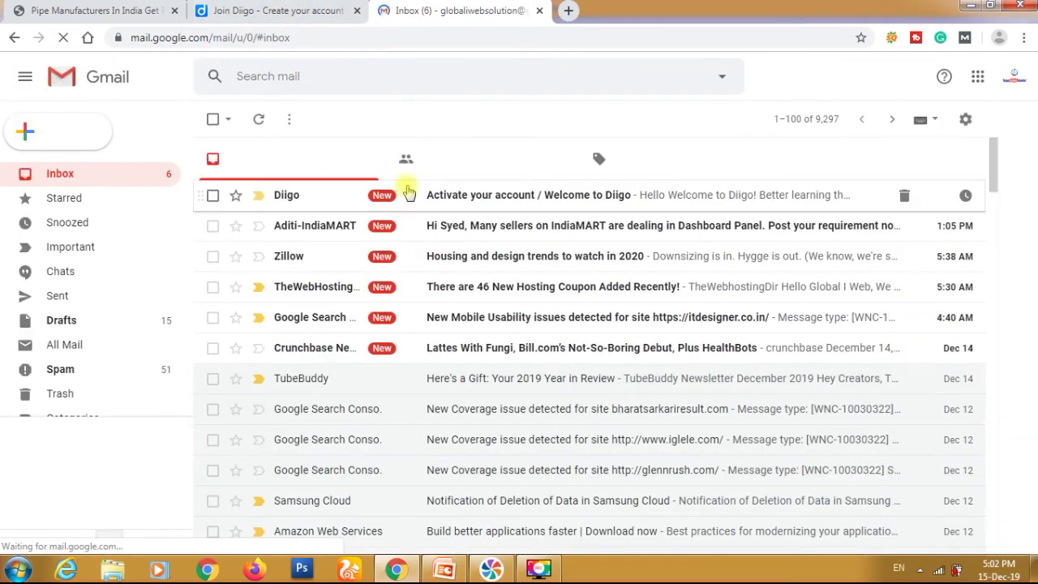
left_click(471, 199)
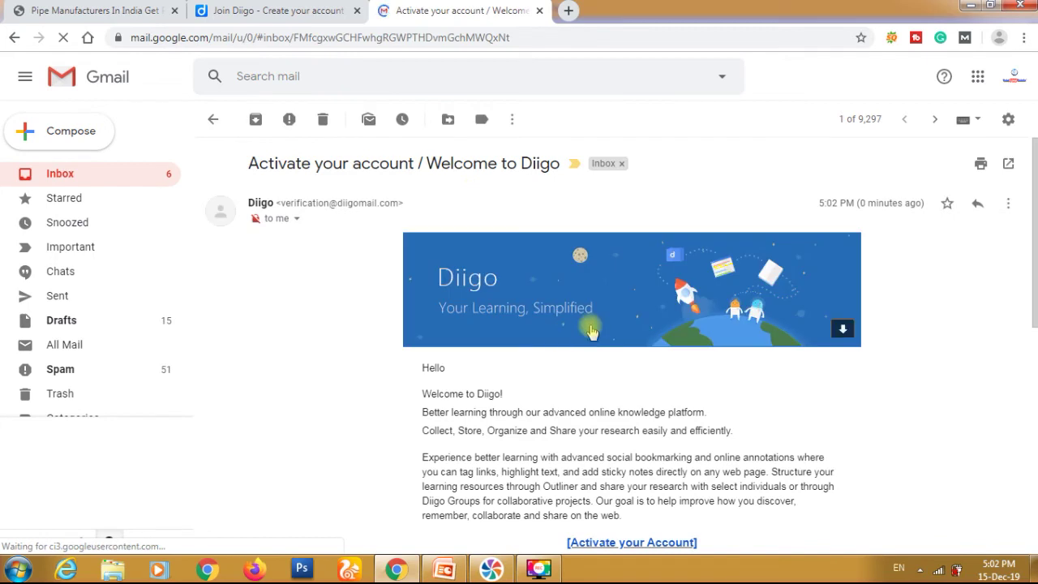
scroll(592, 331, "down", 1)
scroll(592, 331, "down", 2)
left_click(637, 392)
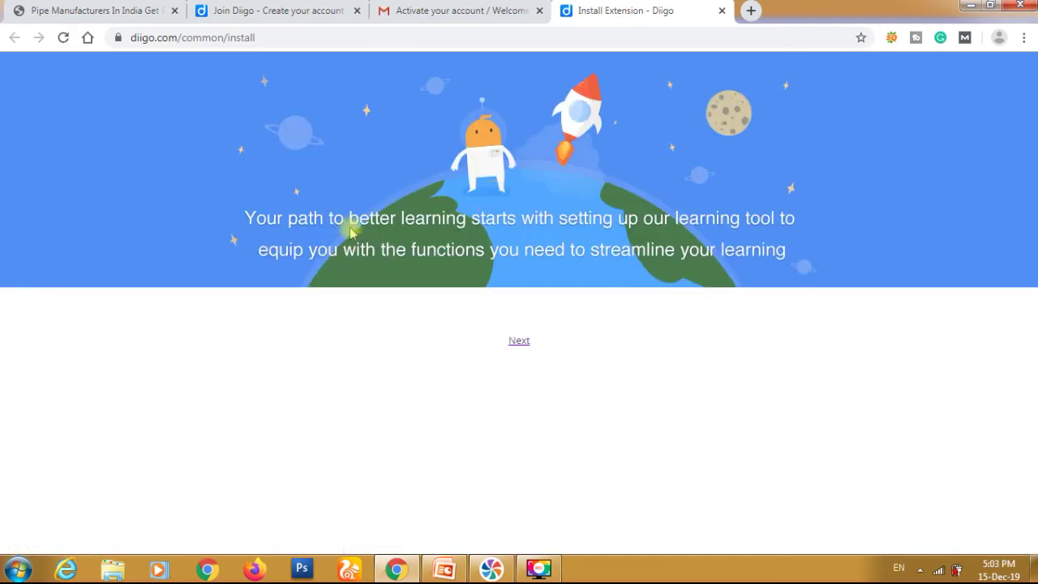
Skip the Install Extension page, look over My Library's starter items, and open the account dropdown.
left_click(519, 341)
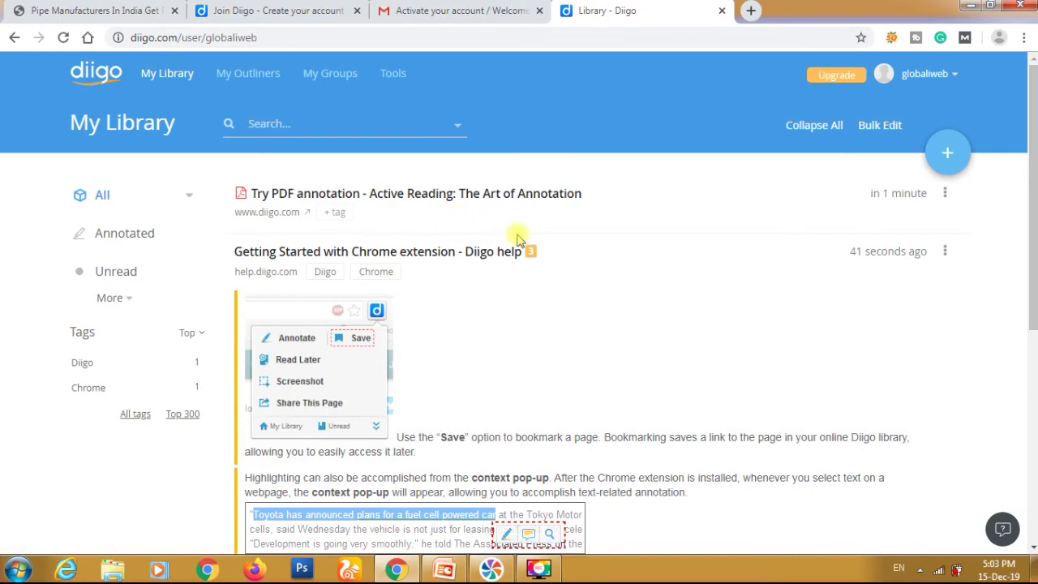
scroll(518, 239, "down", 3)
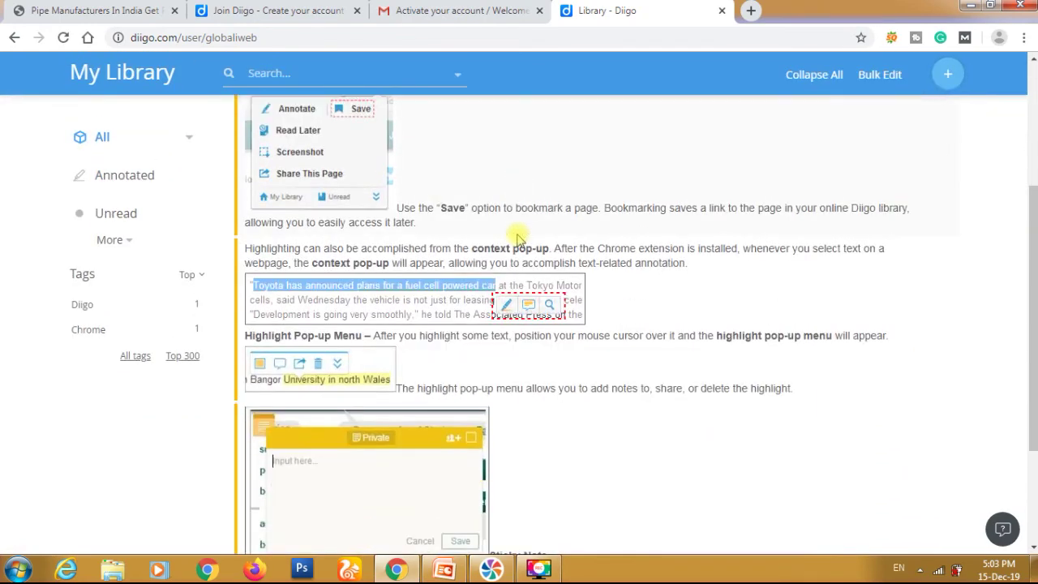
scroll(519, 239, "up", 3)
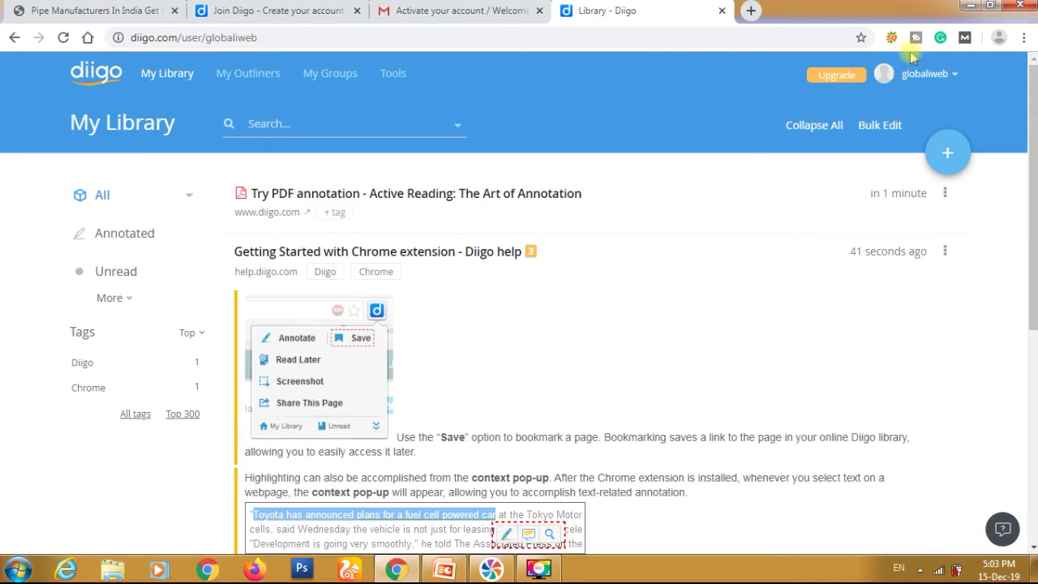
left_click(954, 74)
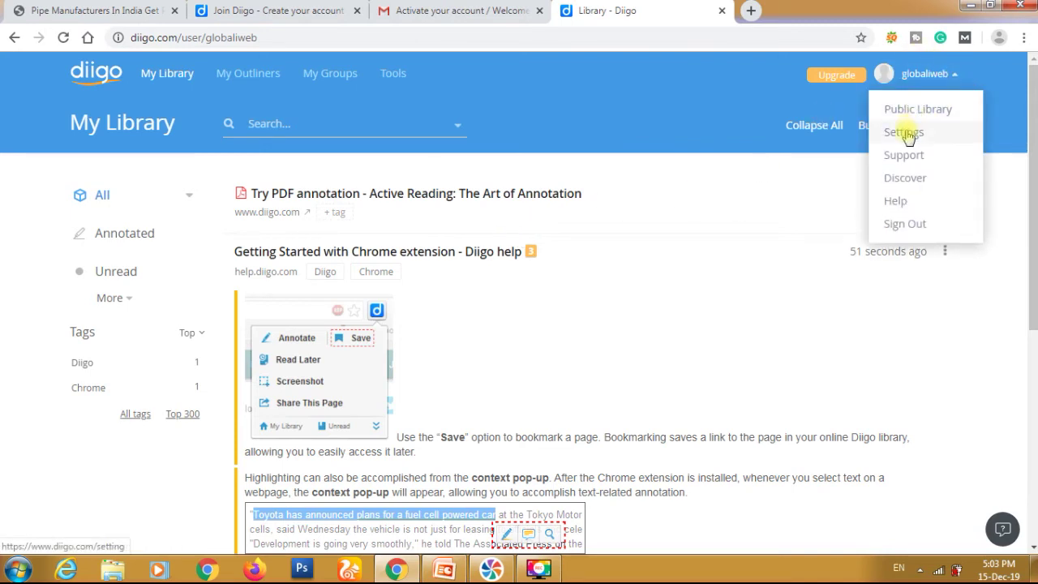
left_click(905, 133)
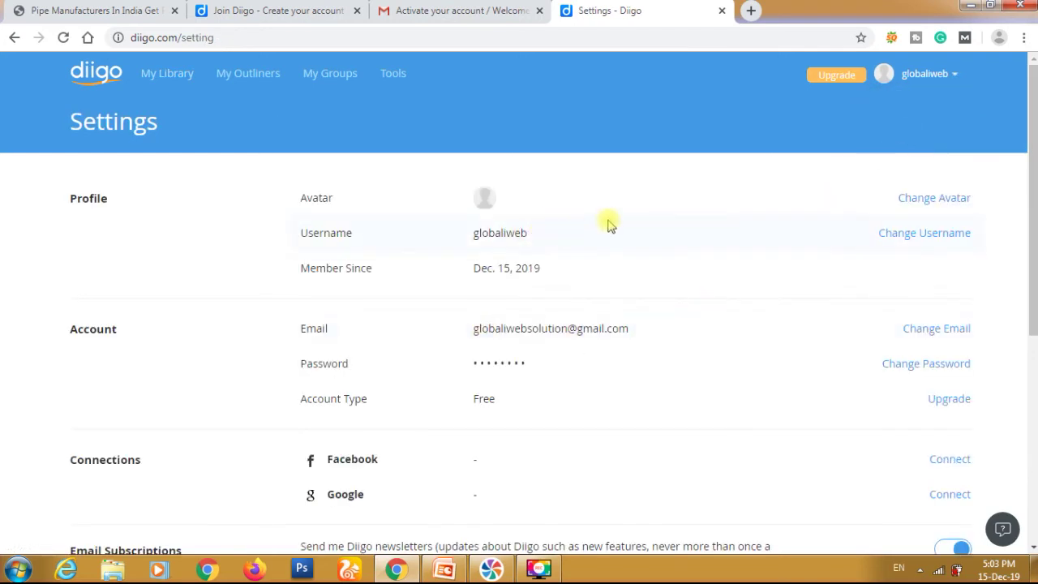
scroll(600, 364, "down", 3)
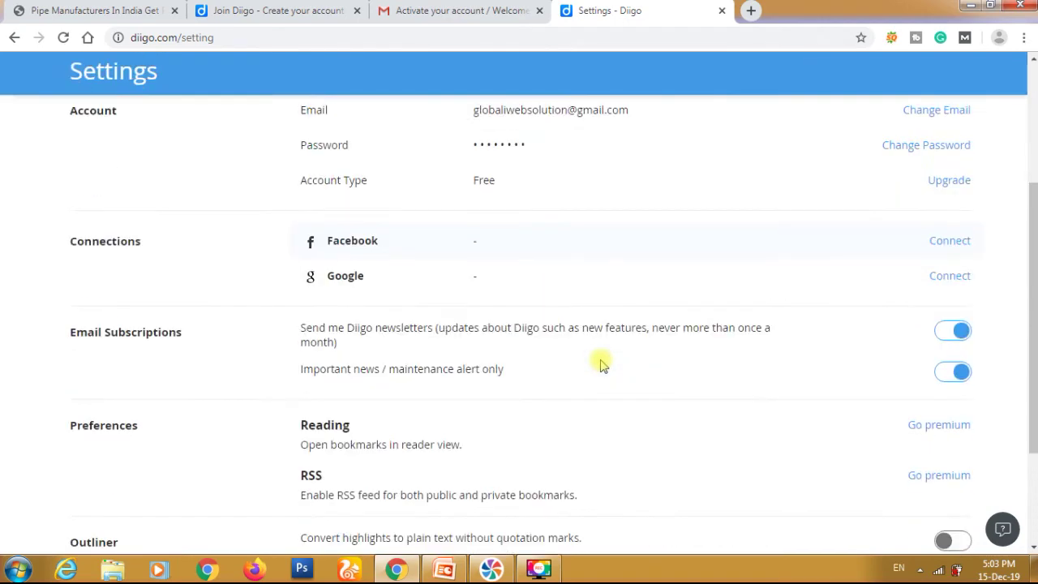
scroll(631, 233, "down", 2)
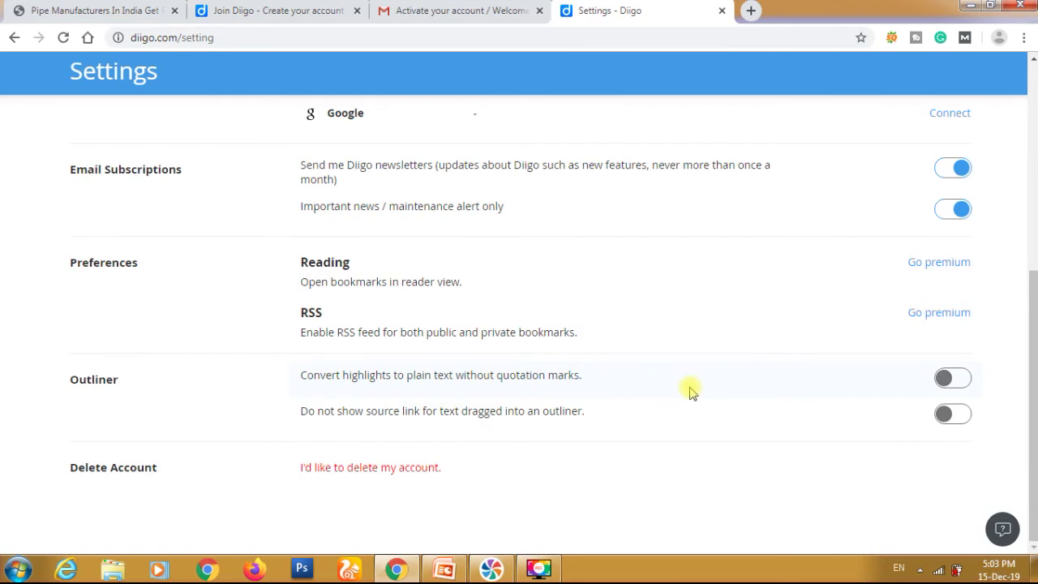
scroll(689, 392, "up", 5)
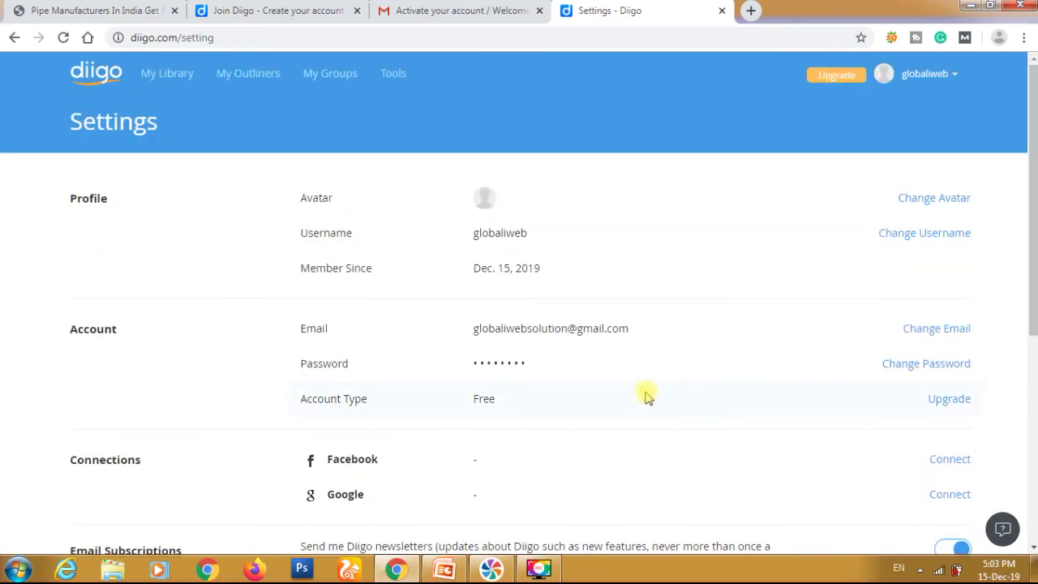
scroll(693, 293, "down", 1)
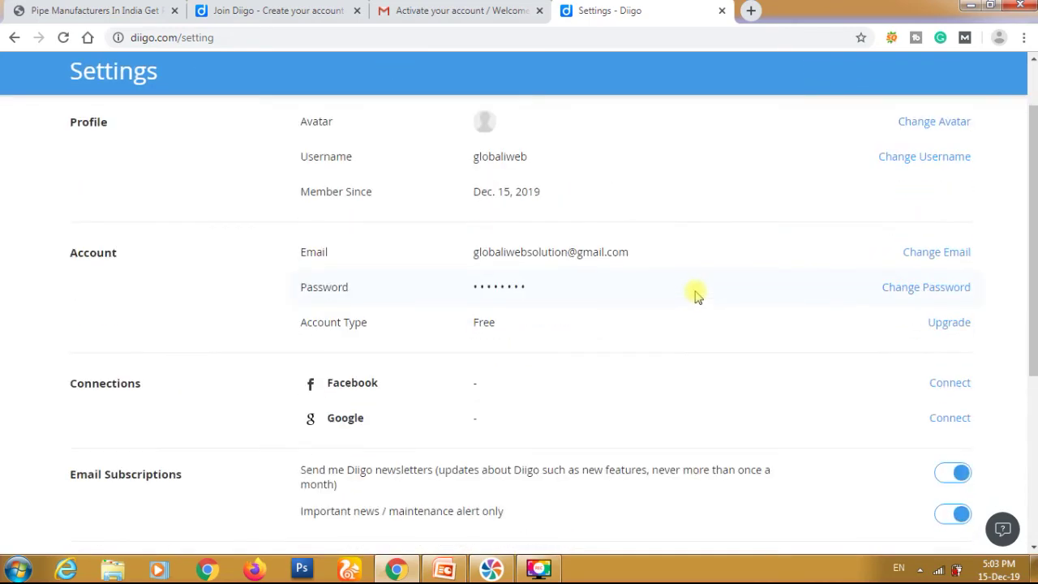
scroll(695, 294, "down", 3)
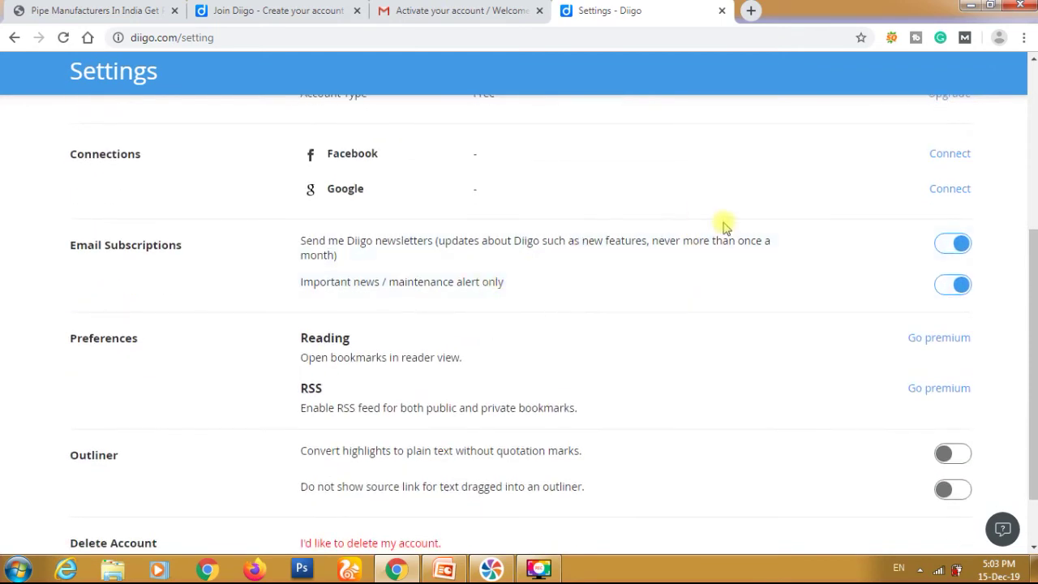
scroll(723, 227, "down", 1)
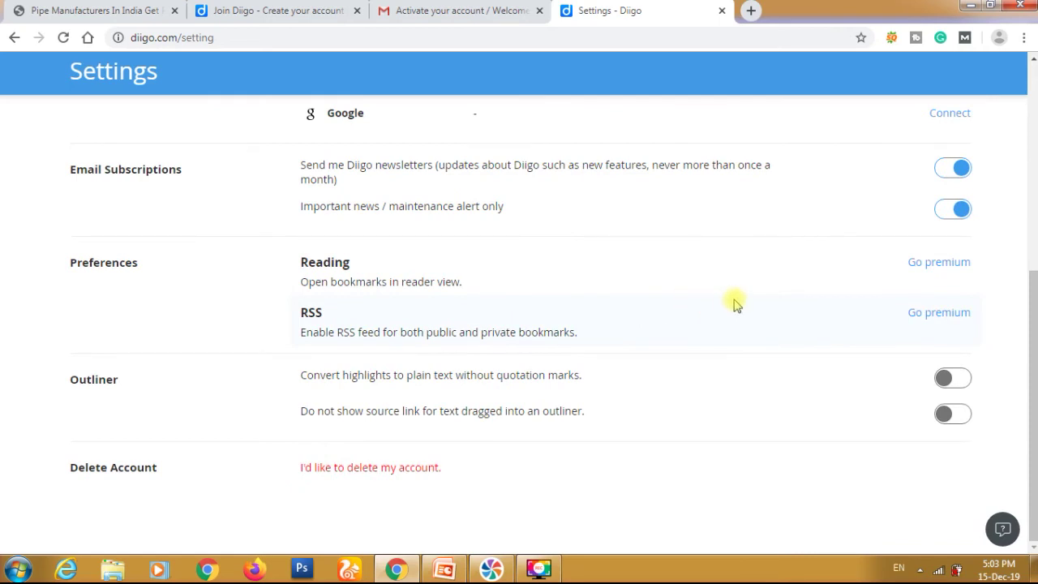
scroll(734, 301, "up", 1)
scroll(734, 302, "up", 1)
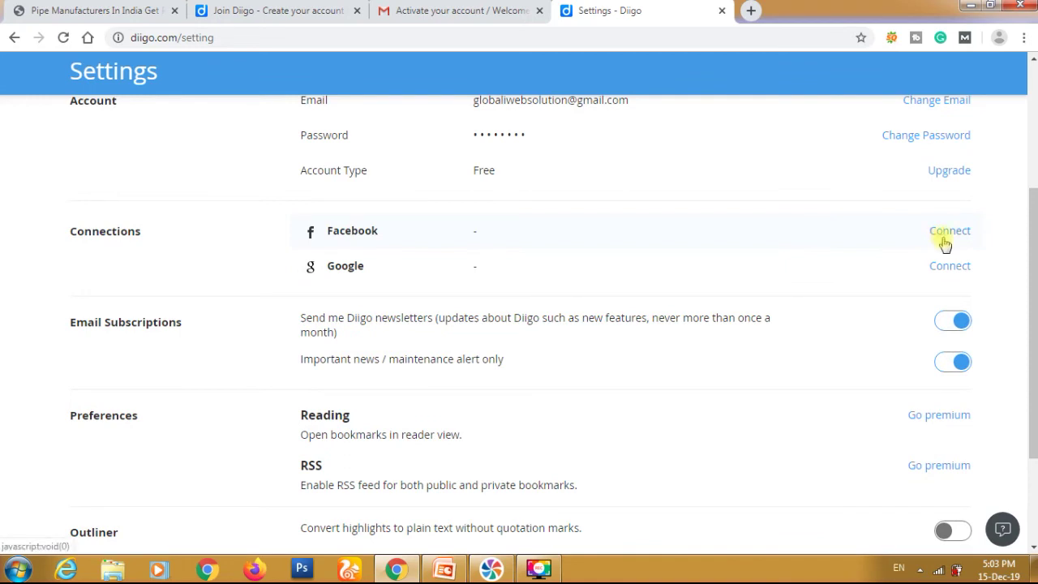
left_click(941, 233)
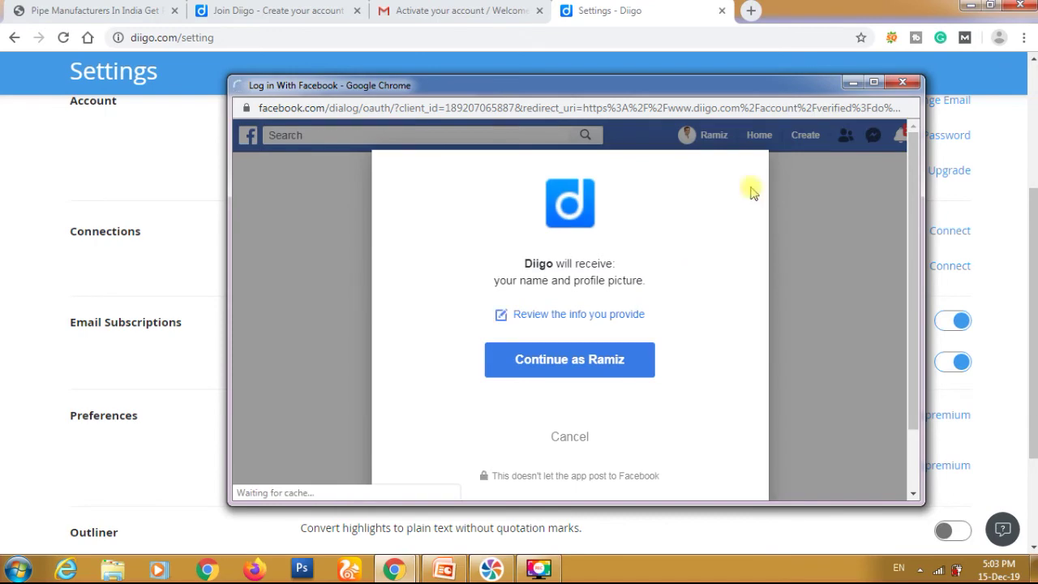
left_click(906, 81)
scroll(803, 294, "up", 3)
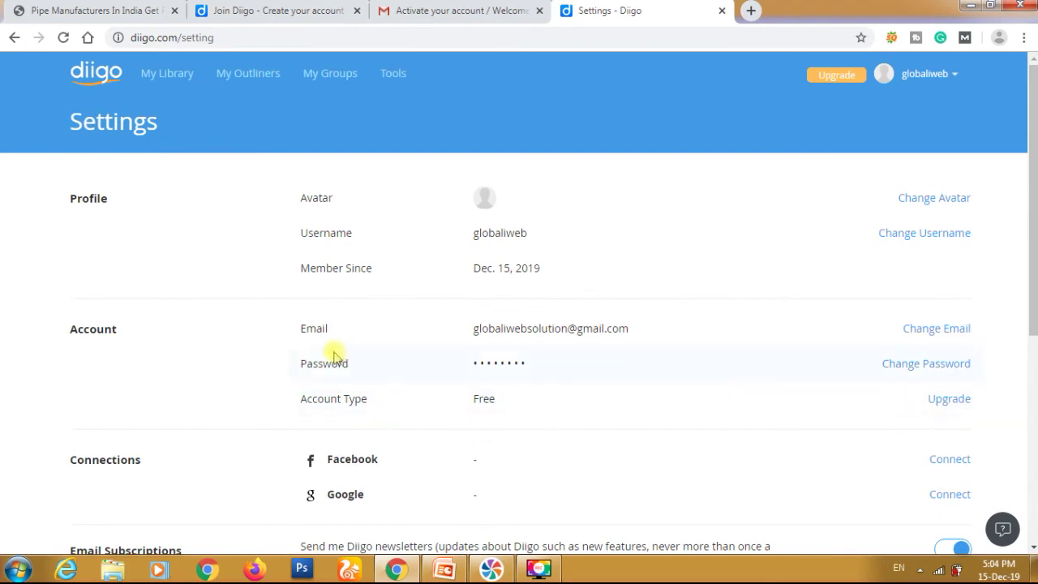
left_click(97, 326)
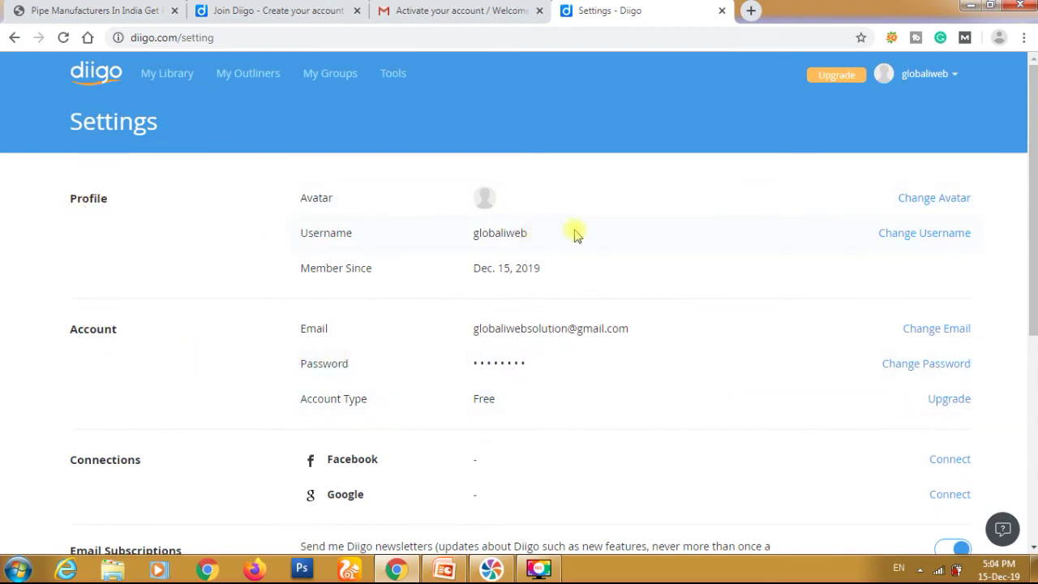
left_click(953, 78)
View the Public Library profile, then return to My Library.
left_click(922, 111)
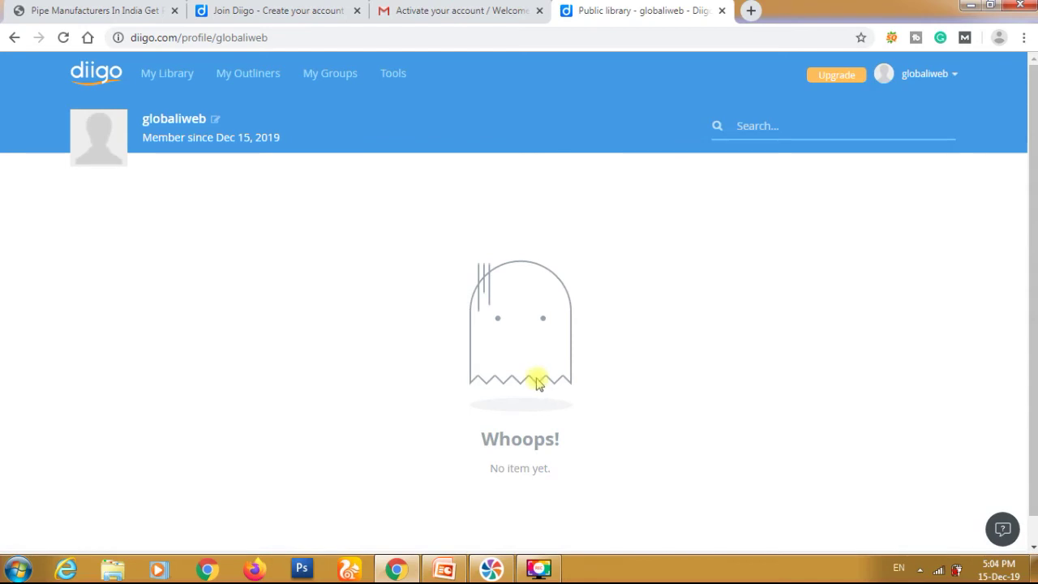
scroll(537, 381, "down", 1)
scroll(537, 381, "up", 1)
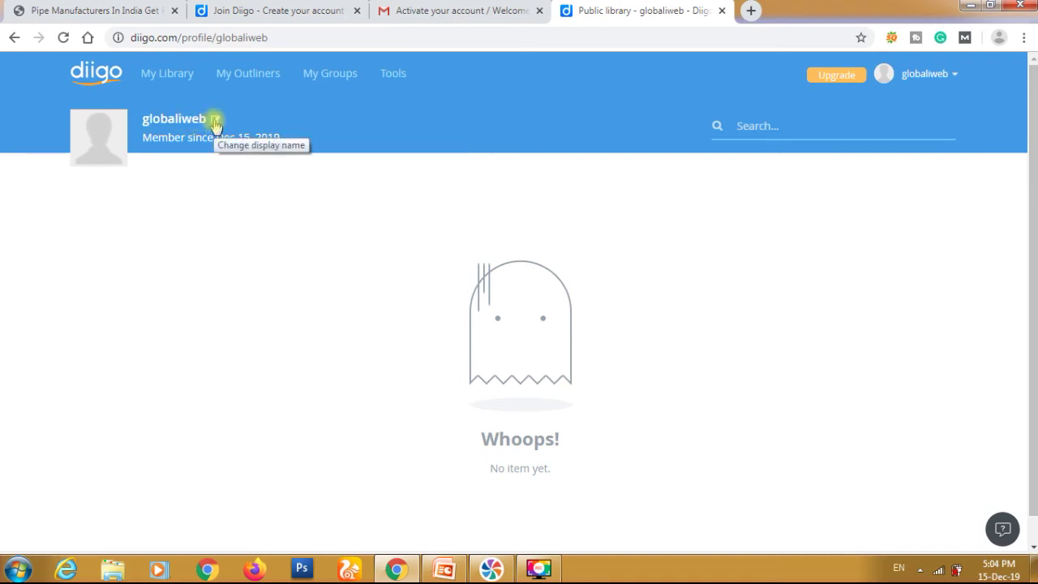
left_click(186, 77)
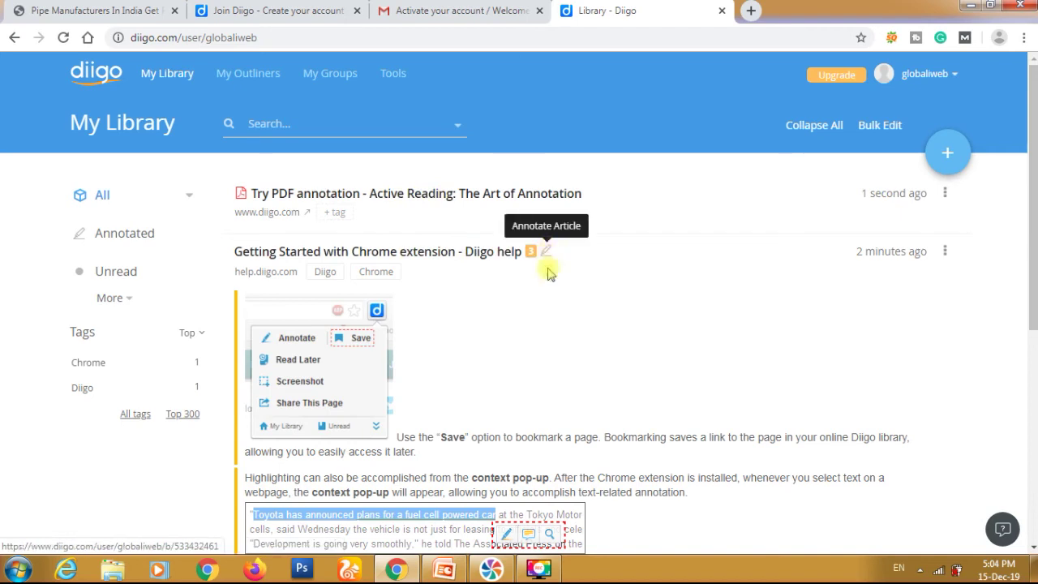
Filter My Library by Public and then Annotated, and bring up the blue + add options.
scroll(548, 313, "down", 1)
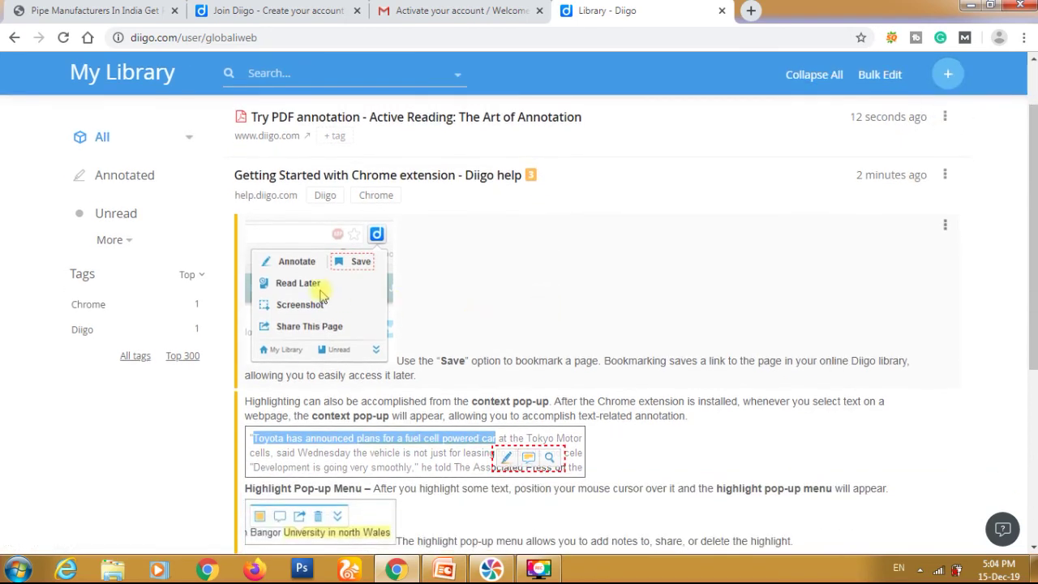
left_click(127, 243)
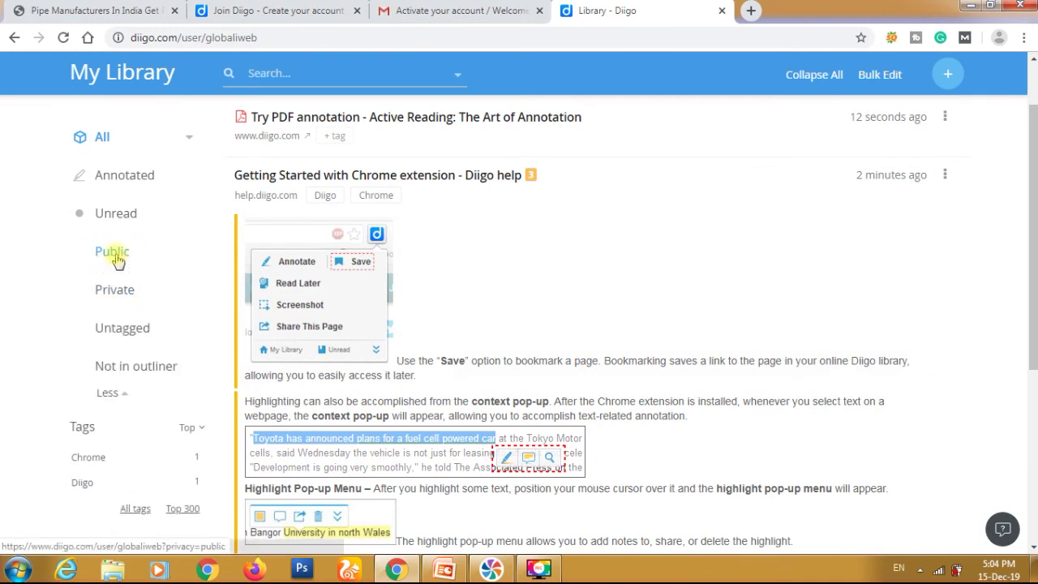
left_click(116, 257)
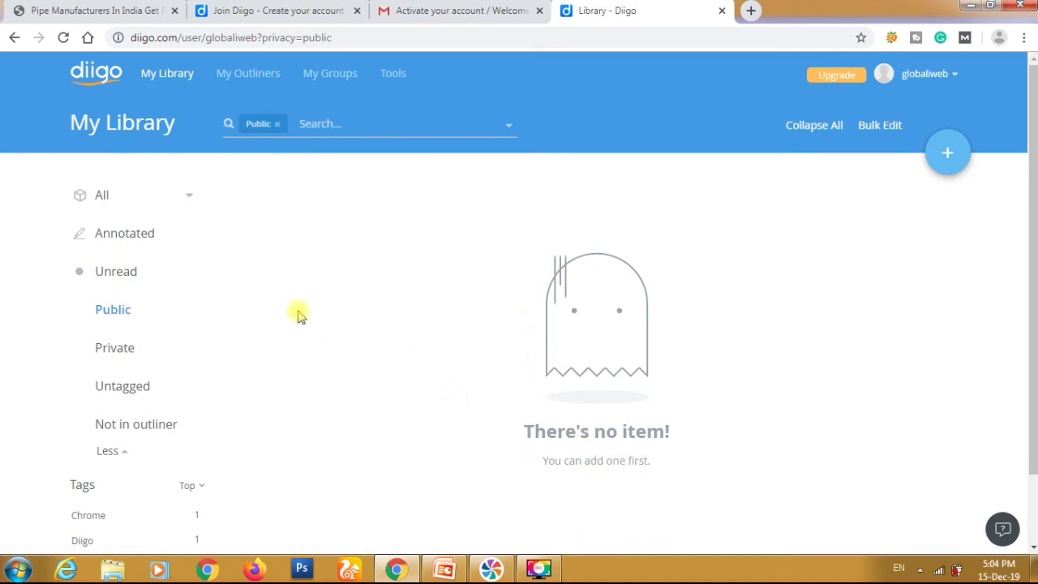
left_click(140, 238)
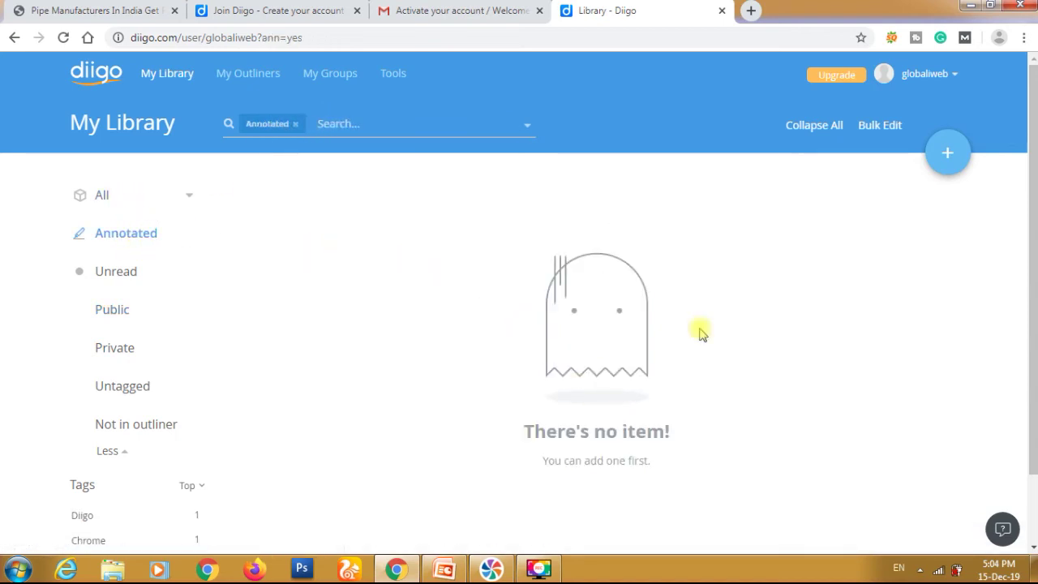
left_click(946, 156)
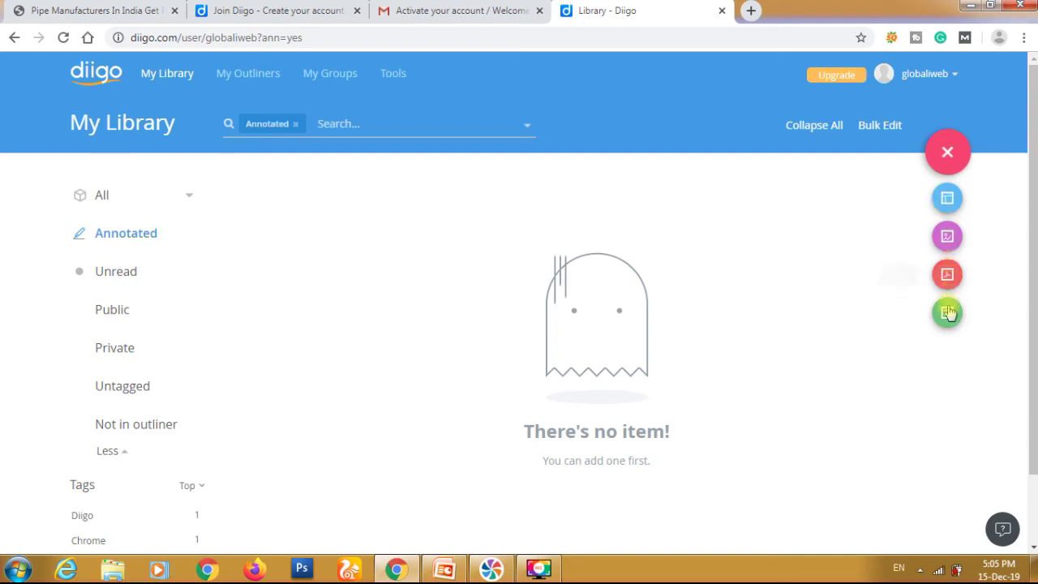
Start a new Bookmark, then open Products > UPVC Piping Systems on the Petron site.
left_click(948, 201)
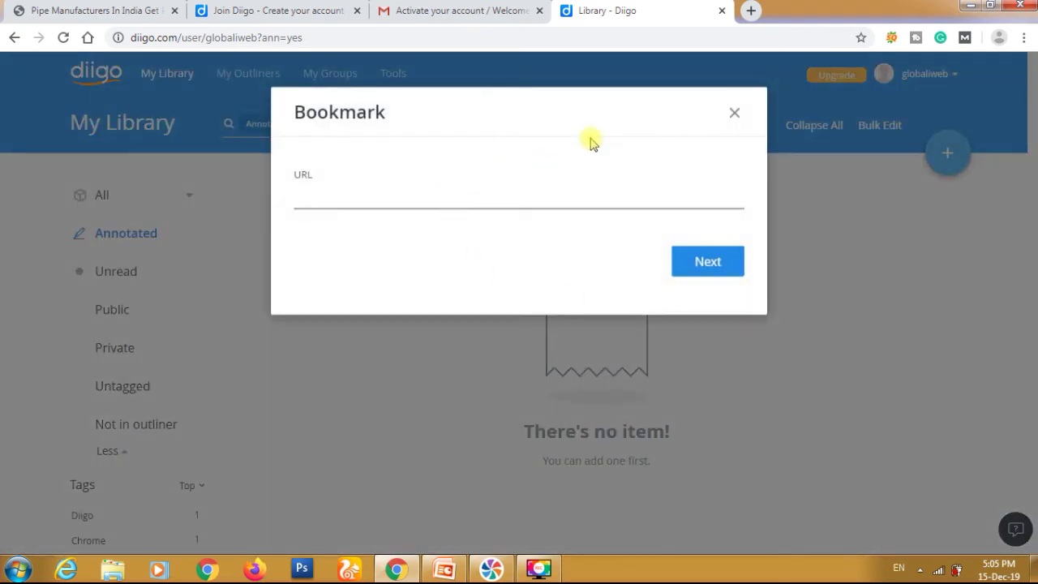
left_click(138, 8)
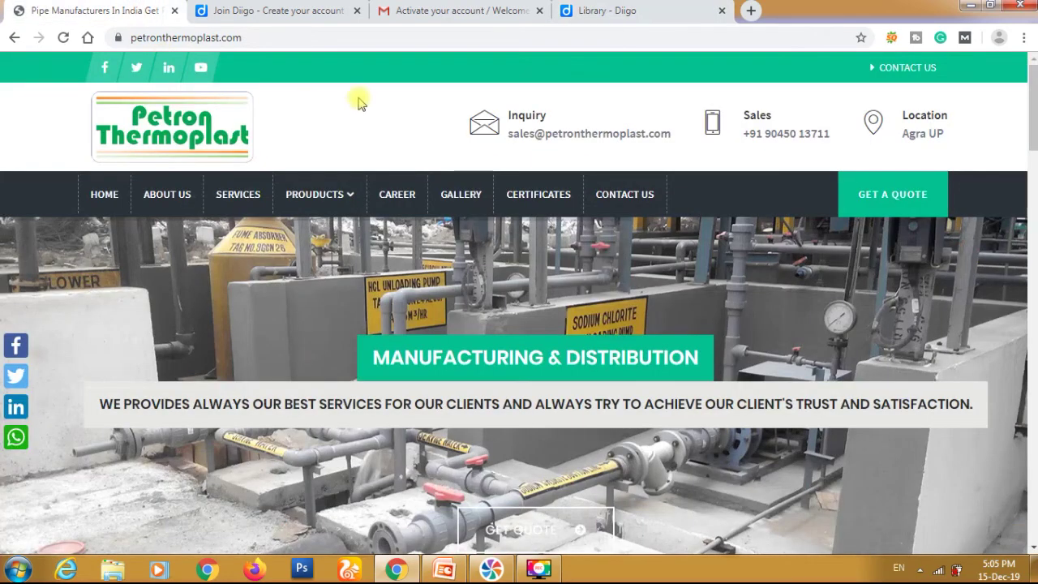
mouse_move(317, 207)
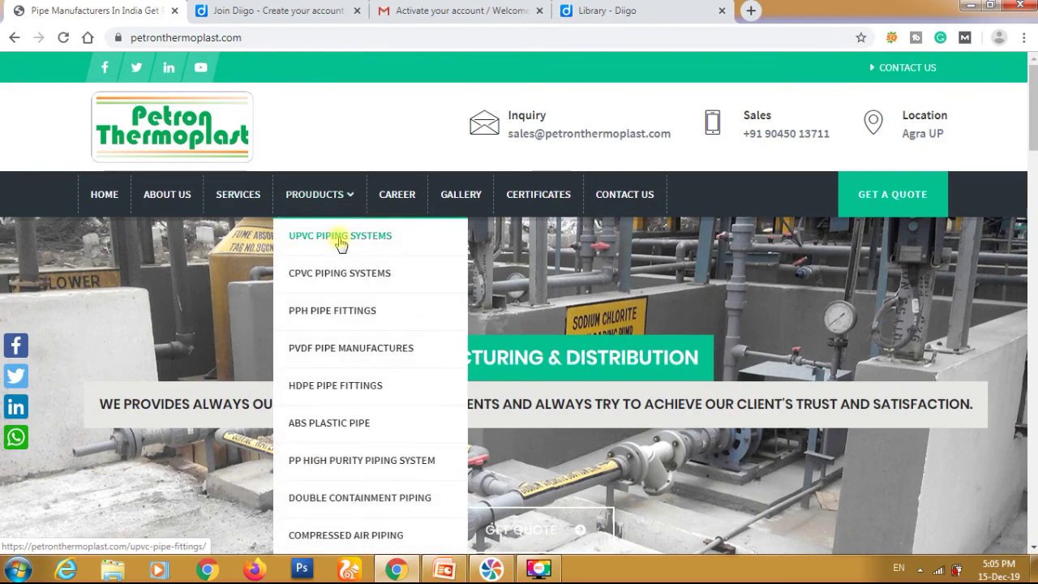
left_click(340, 237)
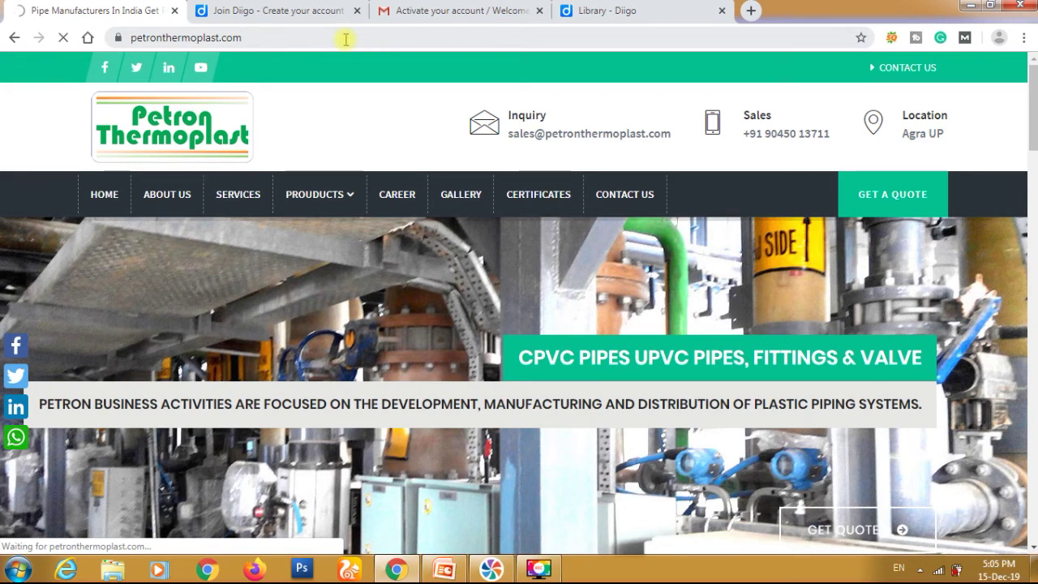
Copy the UPVC Pipe Fittings page address from the address bar.
left_click(345, 38)
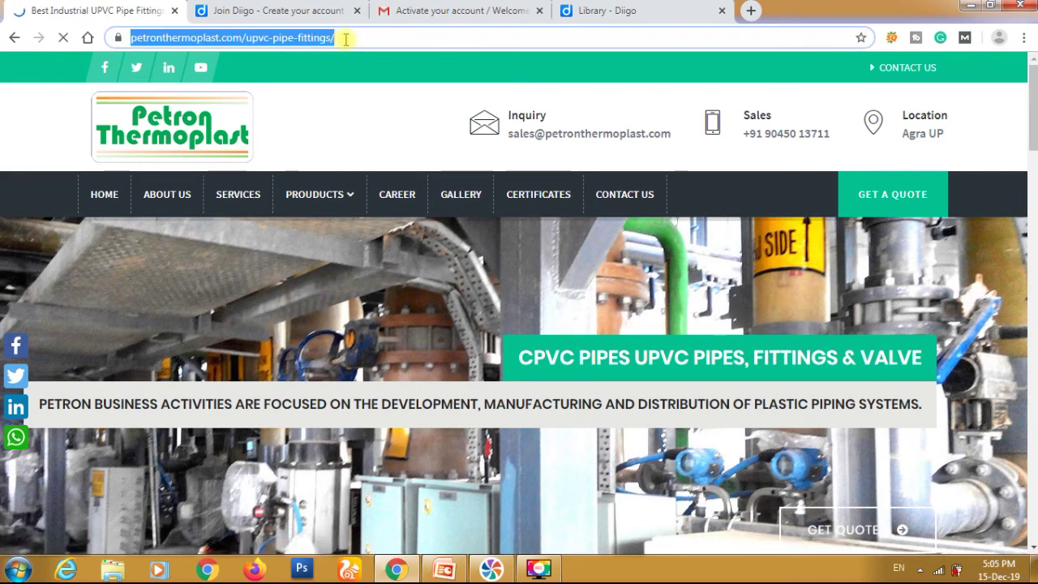
right_click(345, 39)
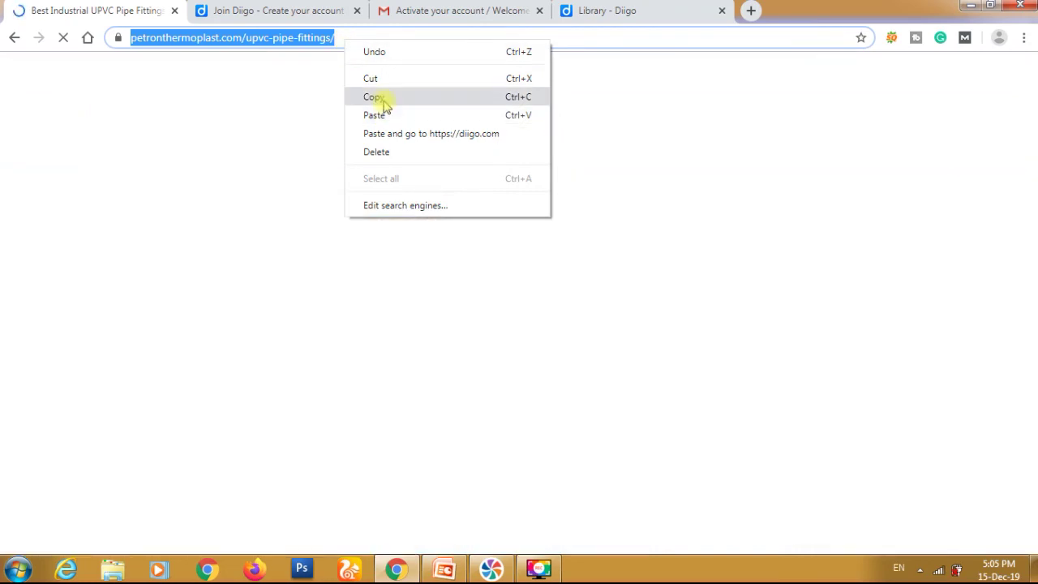
left_click(385, 100)
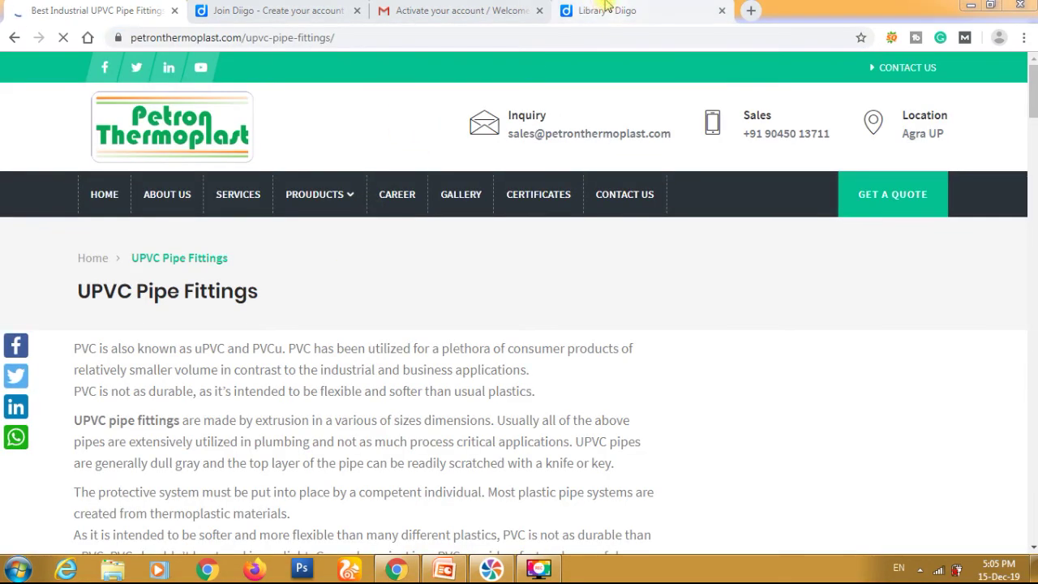
Paste the UPVC Pipe Fittings address into the bookmark's URL field and continue with Next.
left_click(607, 10)
left_click(387, 208)
right_click(387, 198)
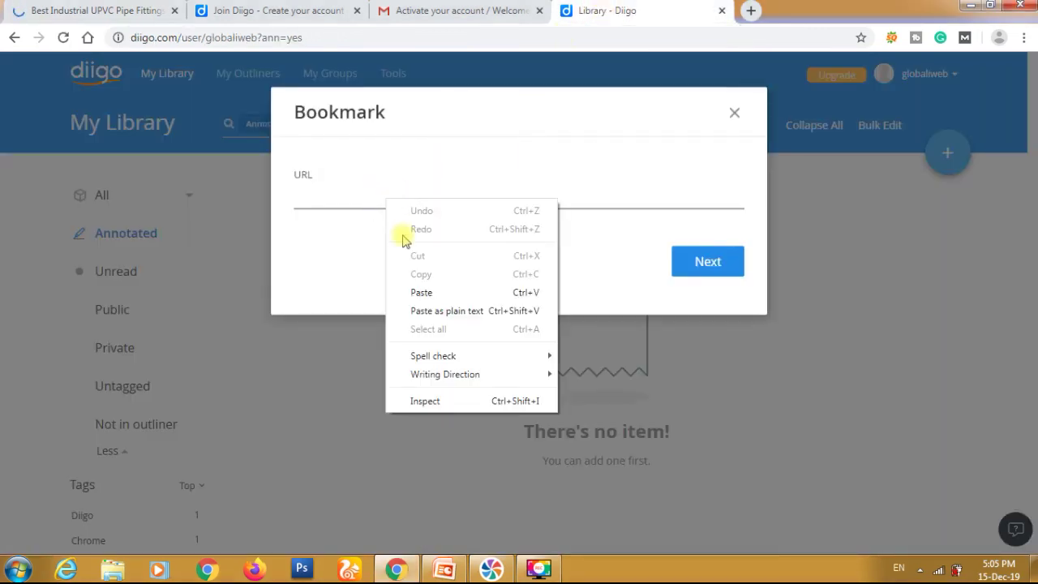
left_click(430, 290)
left_click(704, 261)
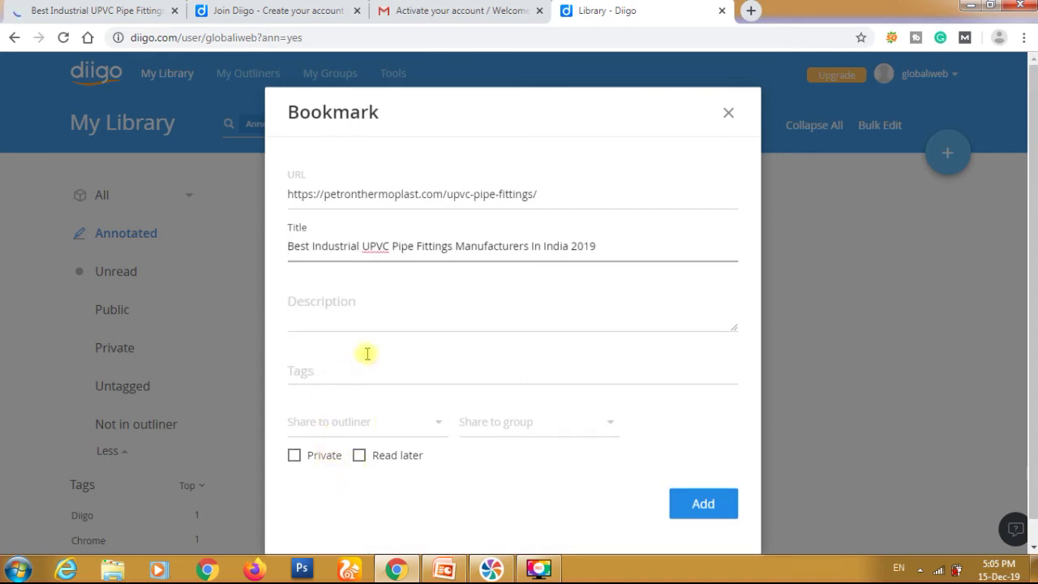
Try the Share to outliner dropdown, cancel creating a new outliner, and close it.
left_click(422, 319)
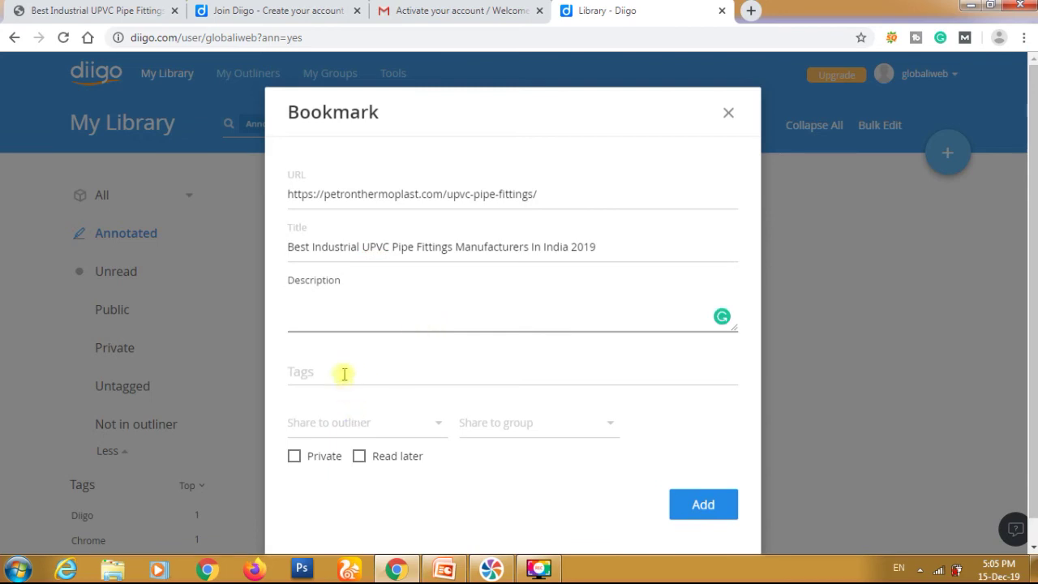
left_click(366, 432)
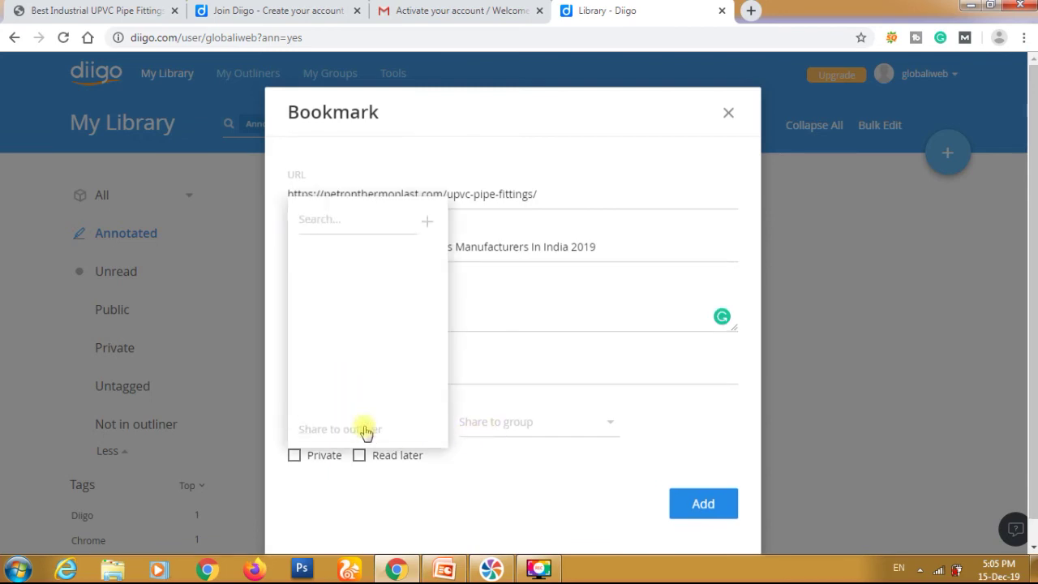
left_click(514, 324)
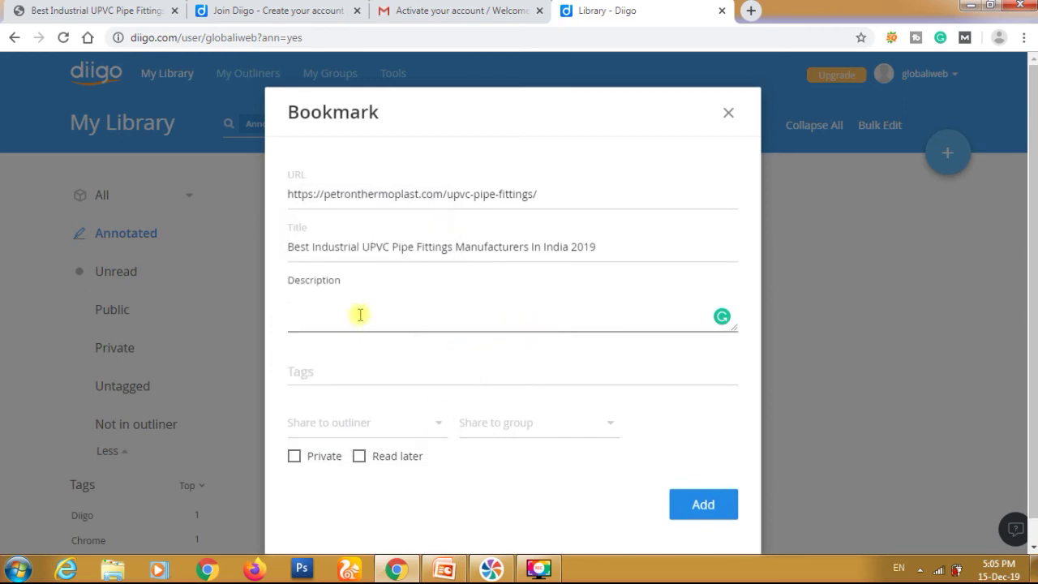
scroll(360, 315, "down", 1)
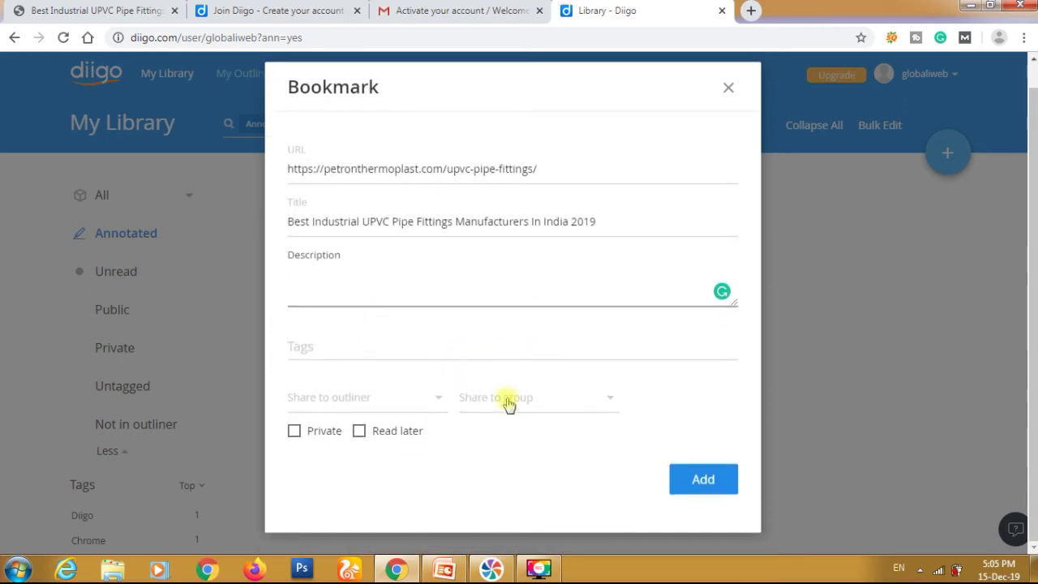
left_click(374, 402)
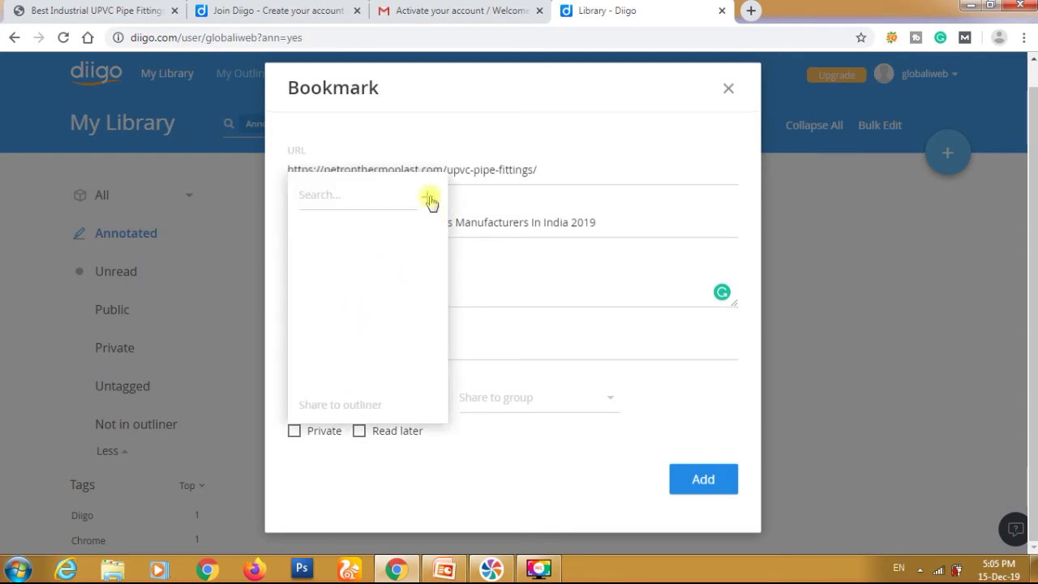
left_click(429, 198)
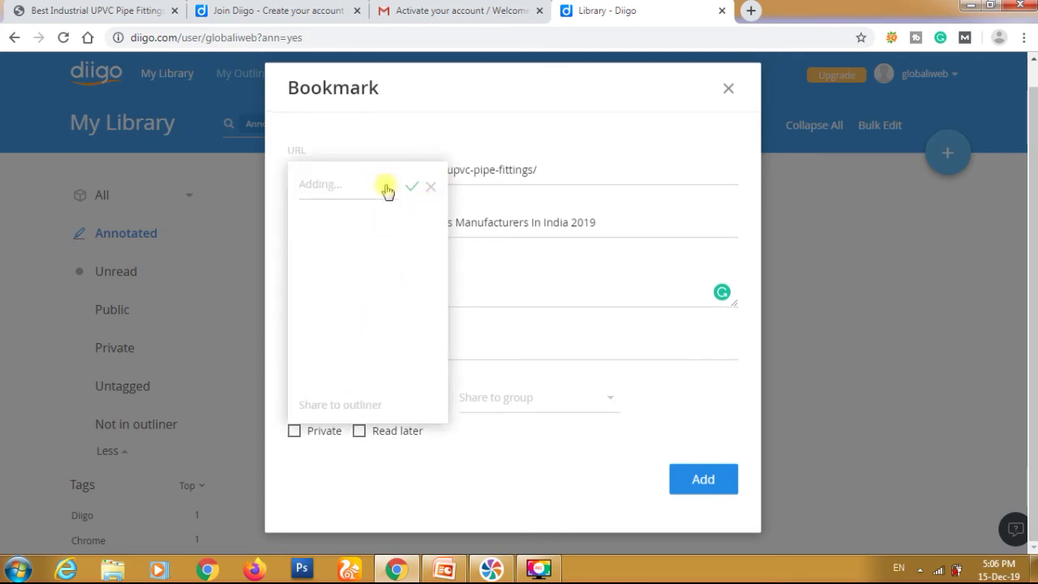
left_click(430, 187)
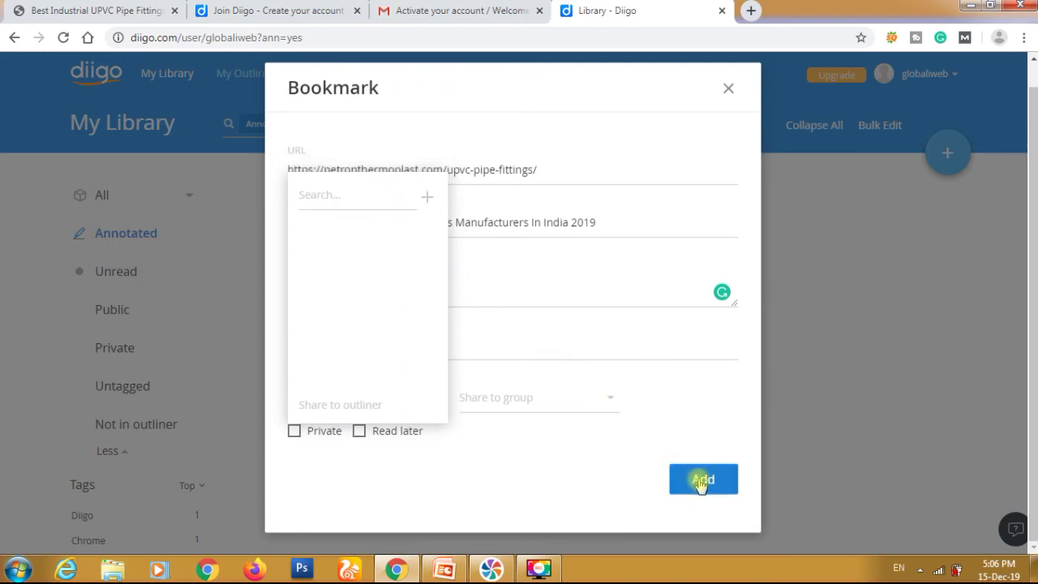
left_click(510, 473)
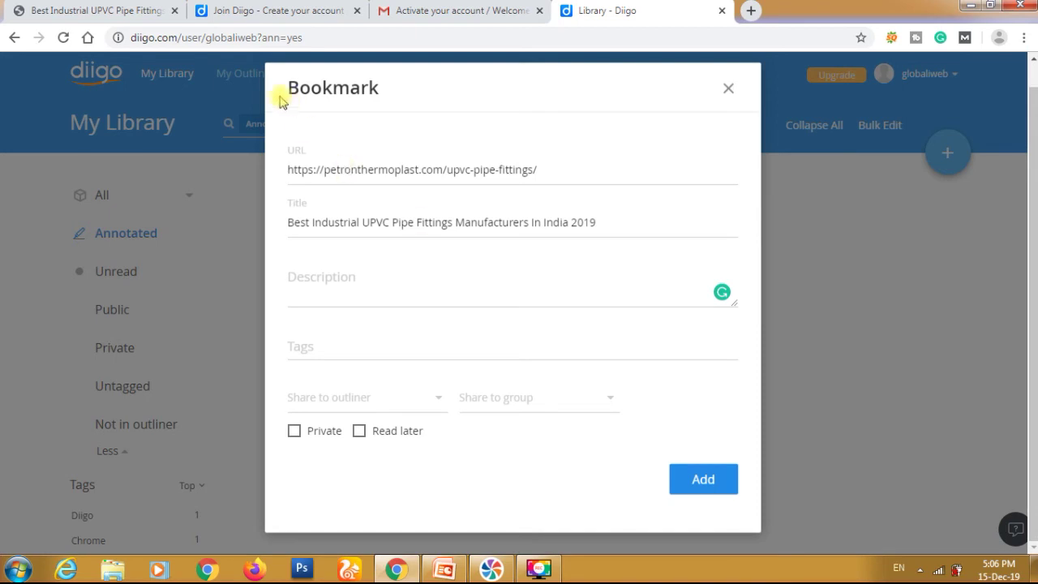
Save the UPVC bookmark, copy the library page address, and open a new incognito window.
left_click(702, 480)
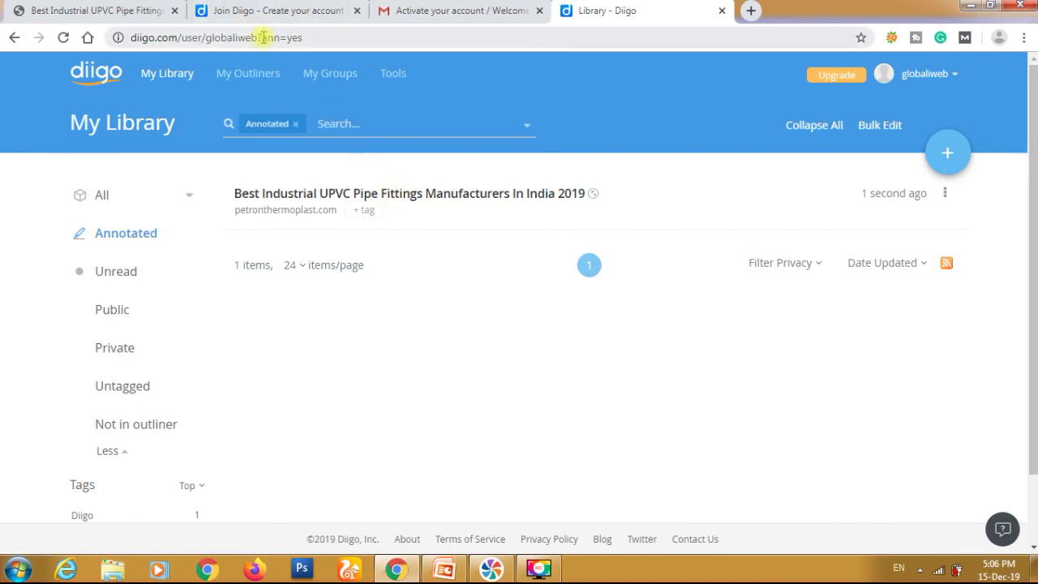
left_click_drag(256, 37, 142, 45)
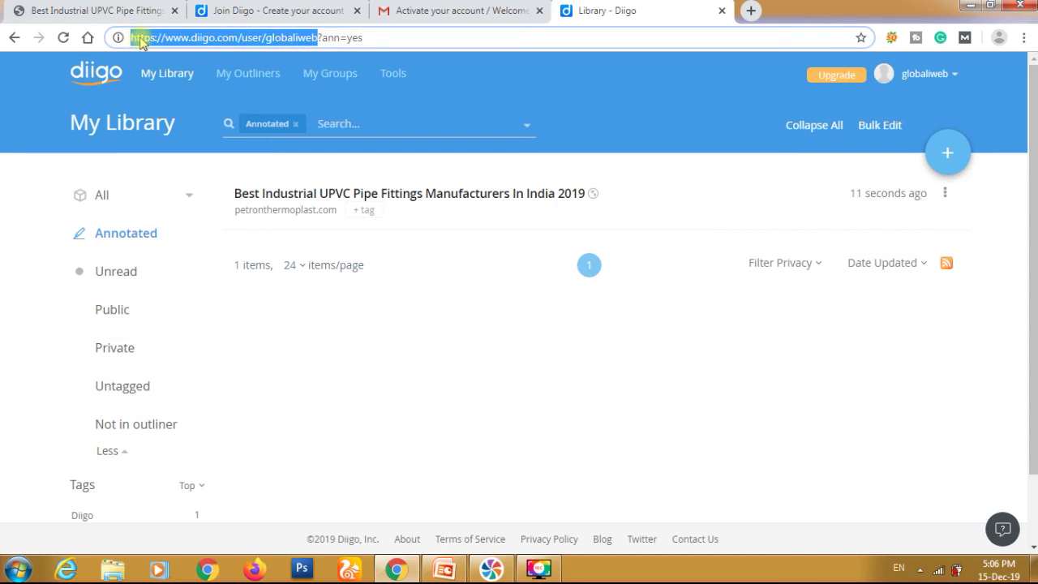
right_click(140, 42)
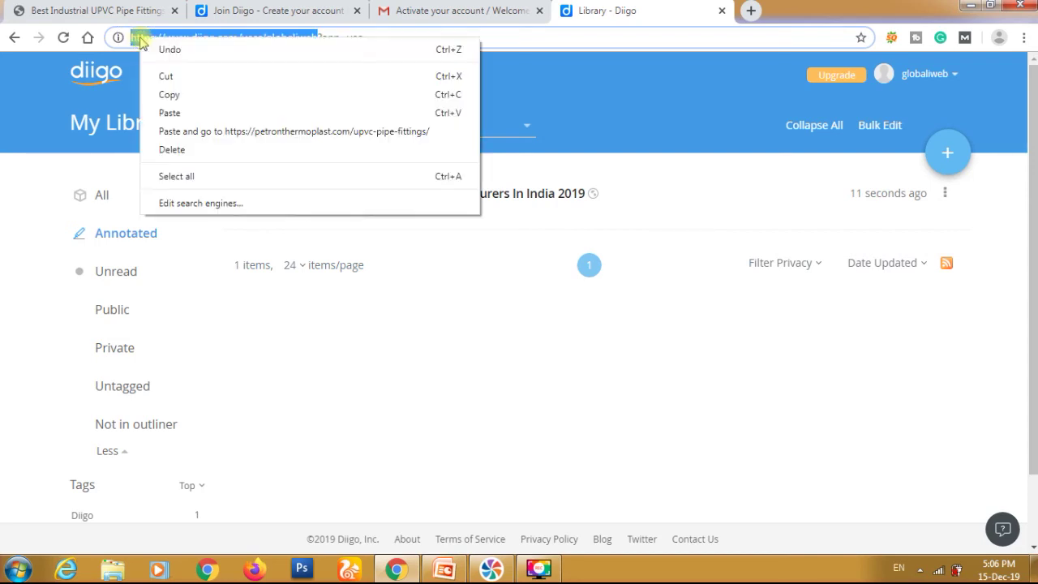
left_click(197, 97)
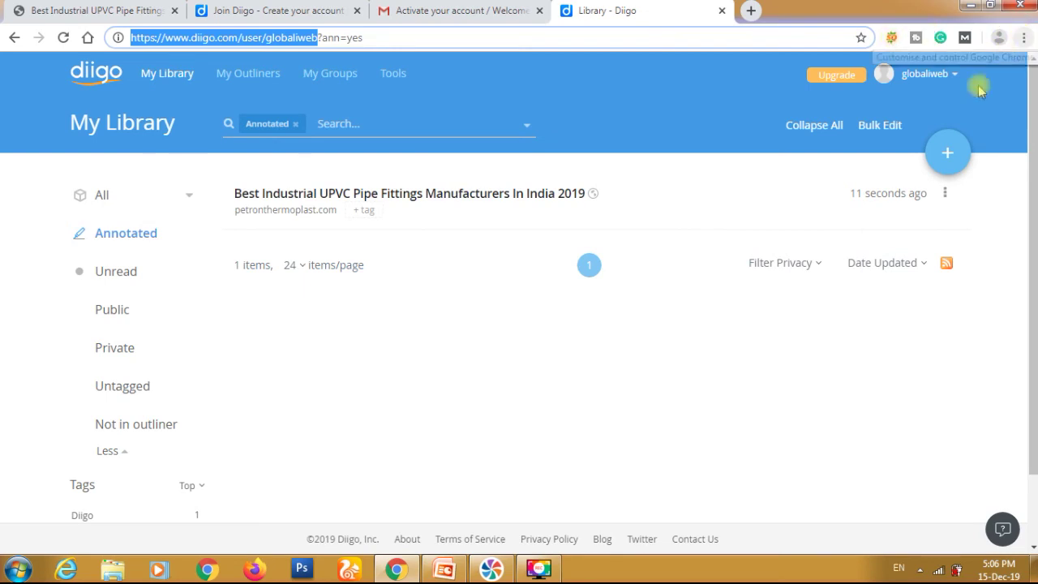
left_click(1023, 37)
left_click(911, 97)
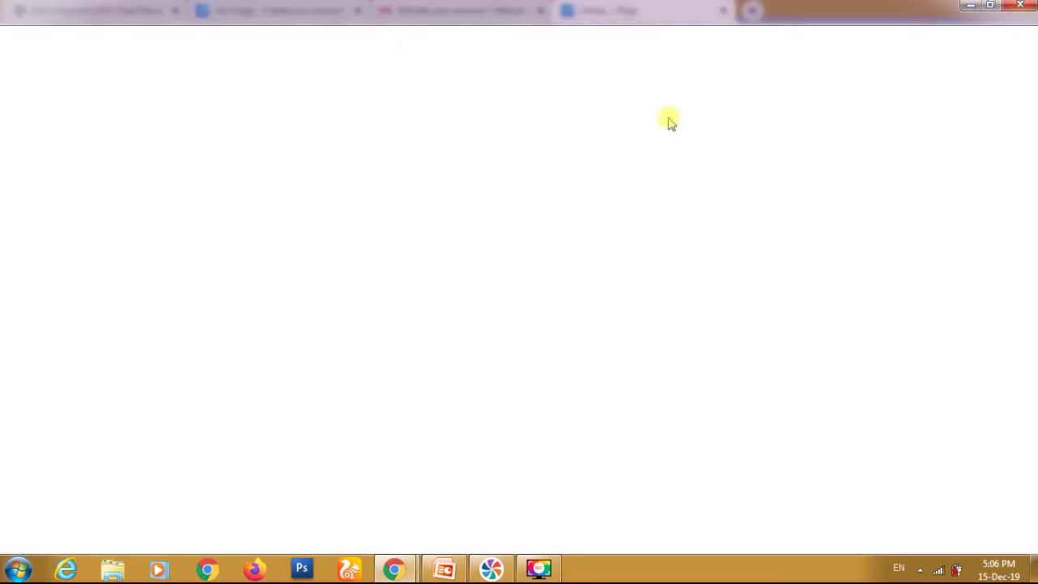
Load the copied library address in incognito, dismiss the Windows warning, and test the bookmark's link.
key("ctrl+v")
key("Return")
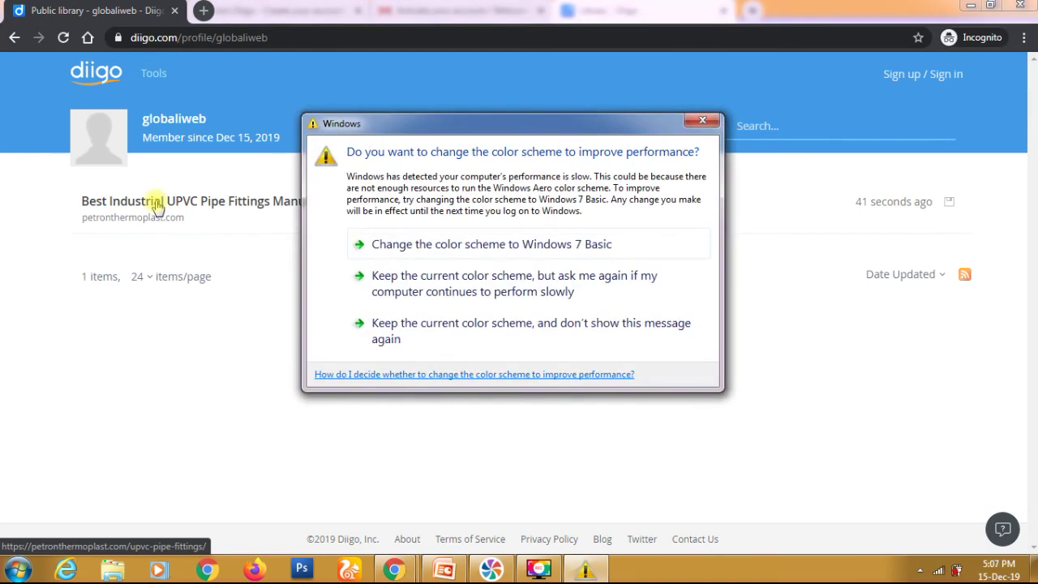
left_click(705, 121)
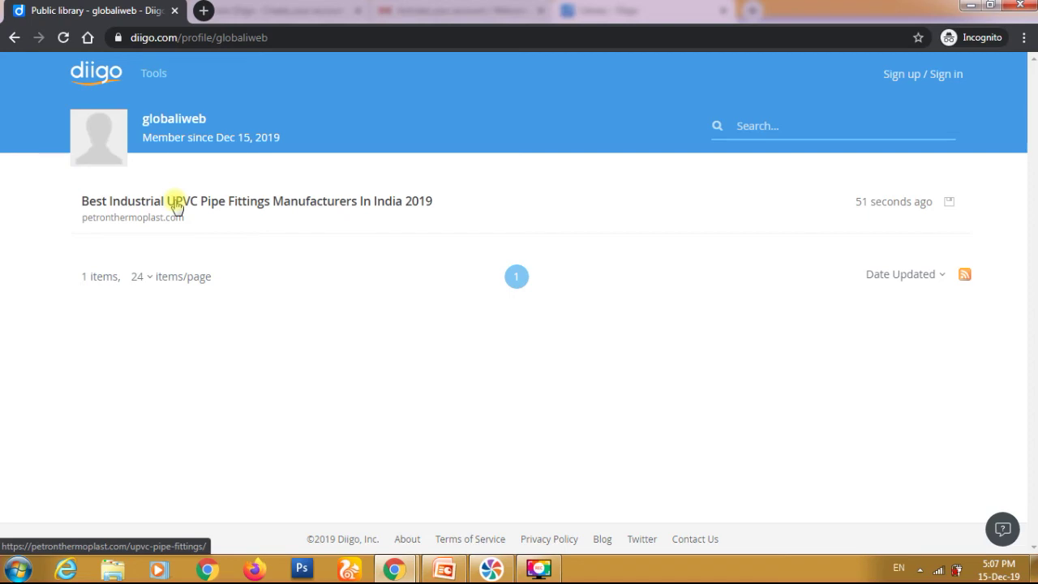
left_click(175, 203)
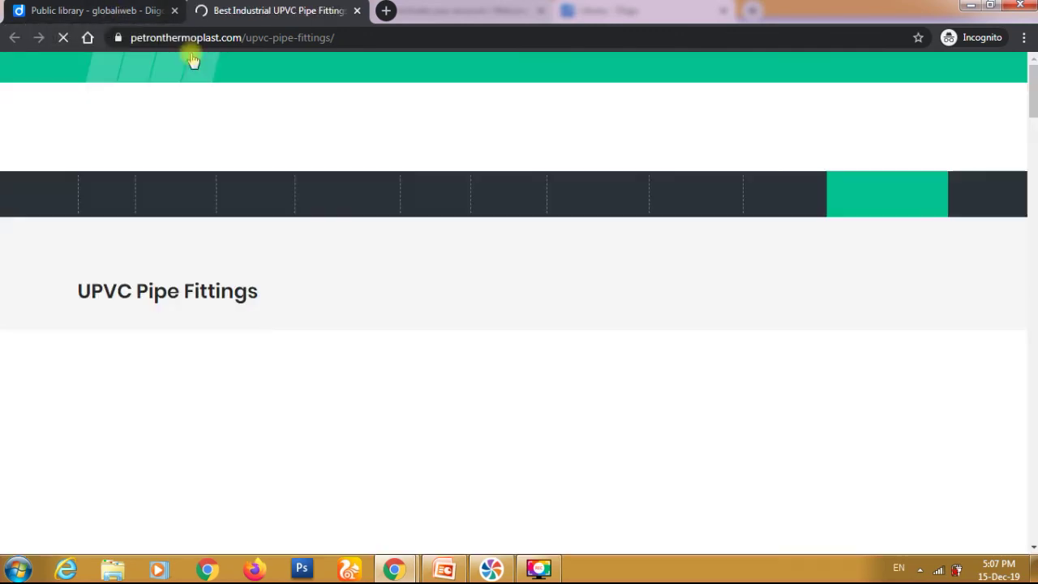
left_click(354, 11)
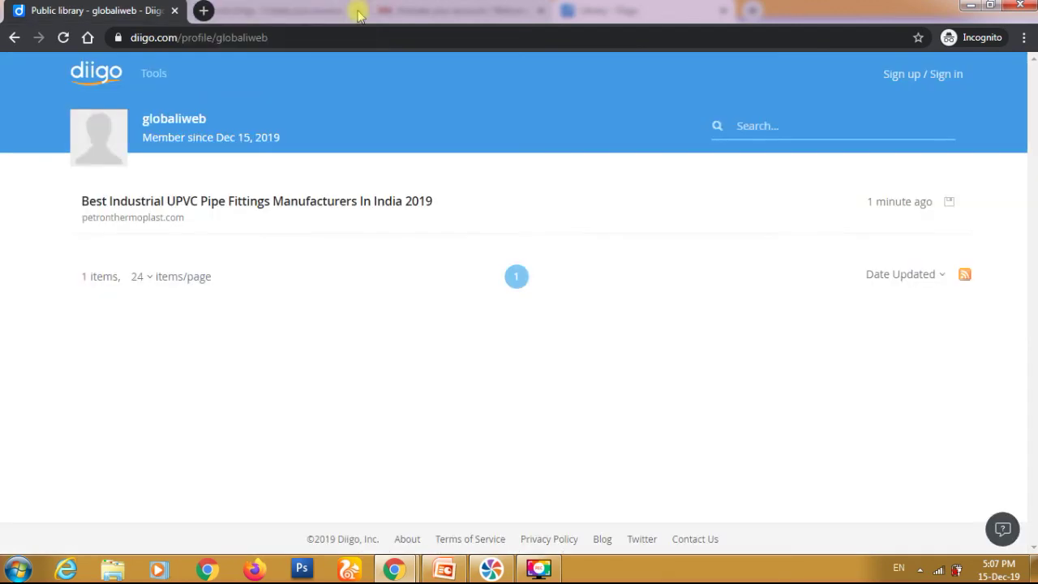
right_click(292, 208)
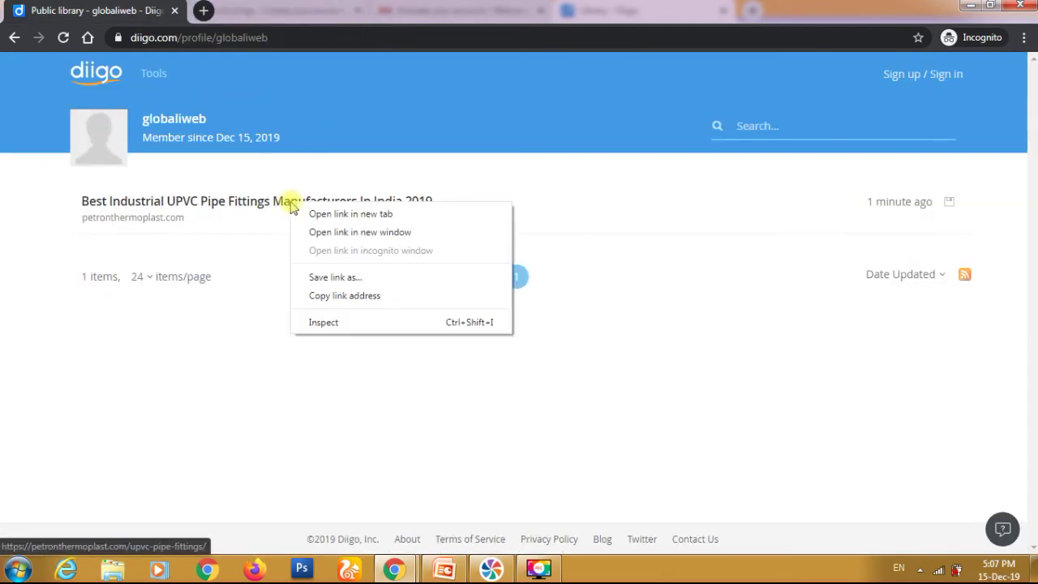
key("Escape")
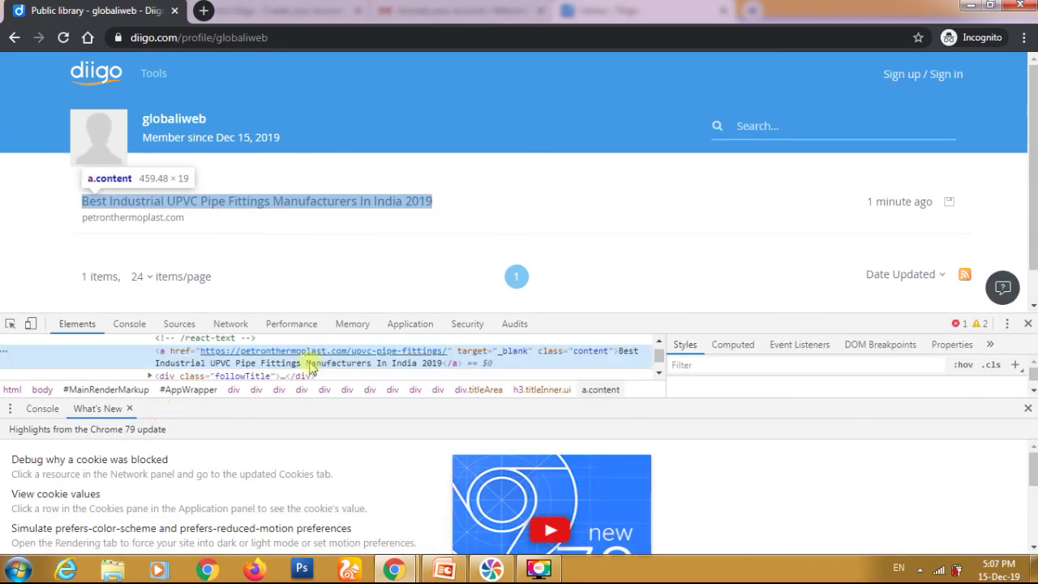
left_click(1026, 408)
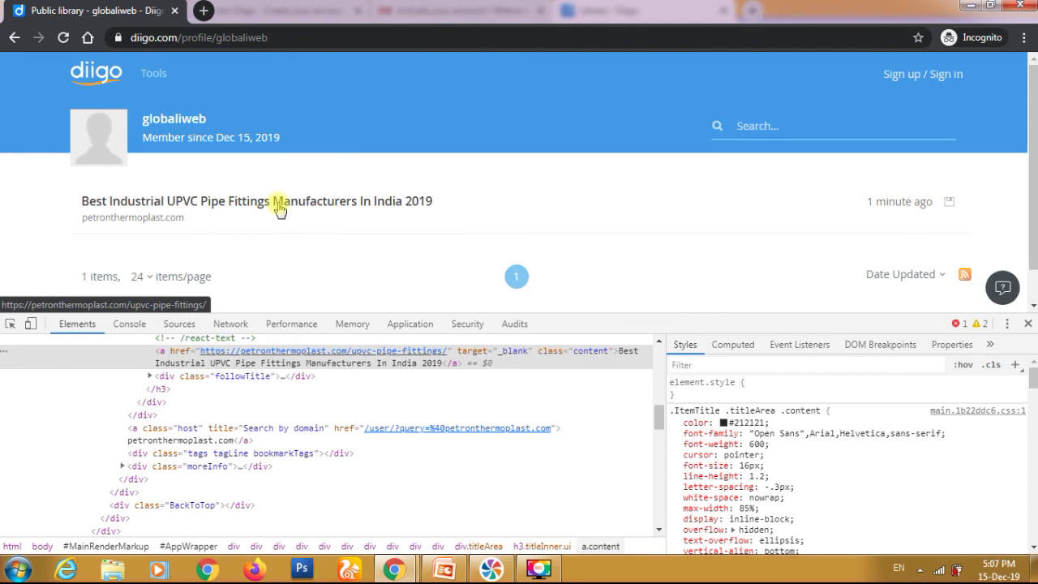
right_click(278, 208)
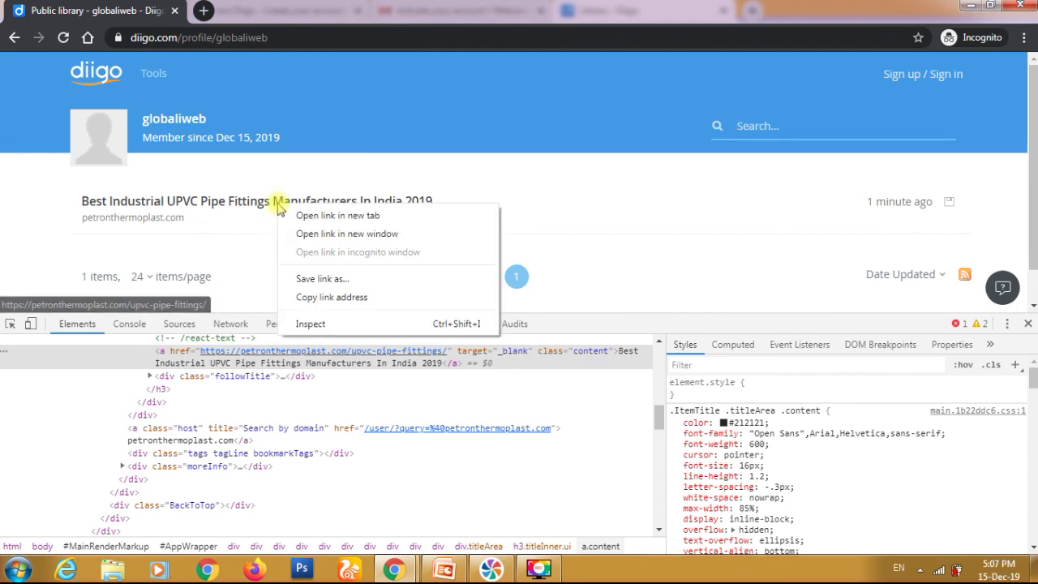
left_click(234, 231)
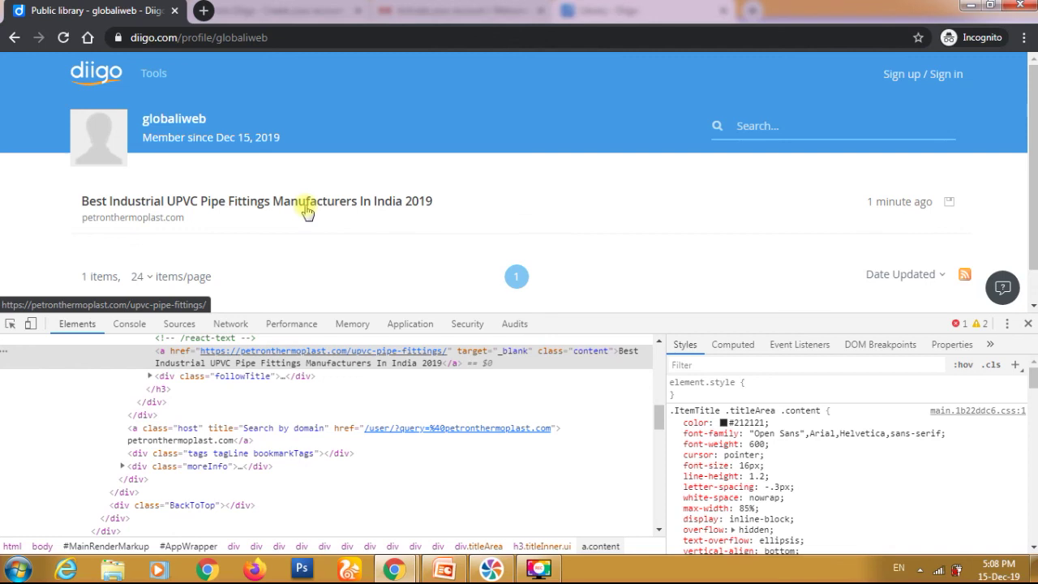
left_click(1028, 325)
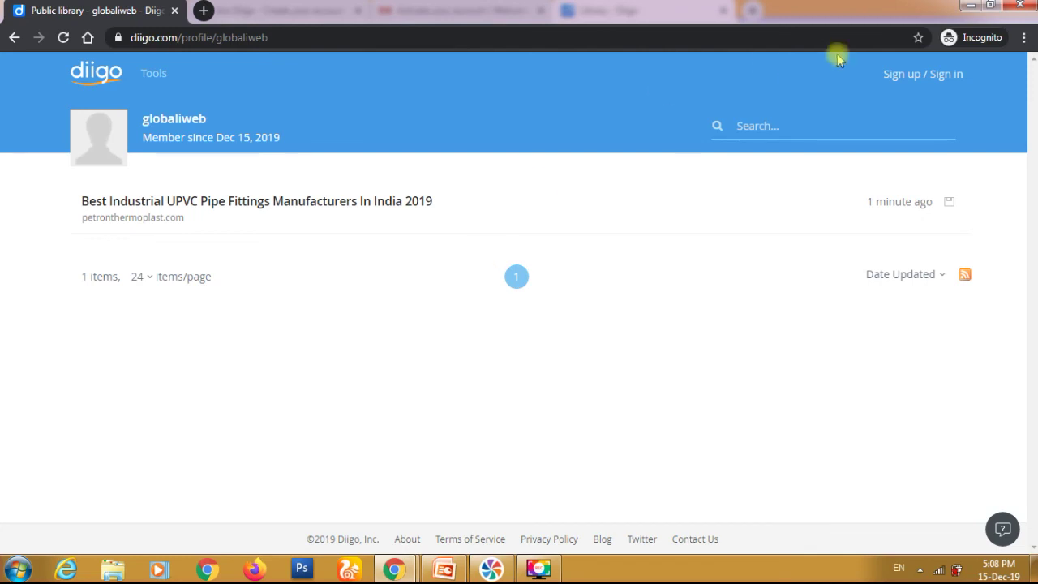
Close incognito, preview the bookmark's Annotate Article view, then return and open its three-dot menu.
left_click(1019, 5)
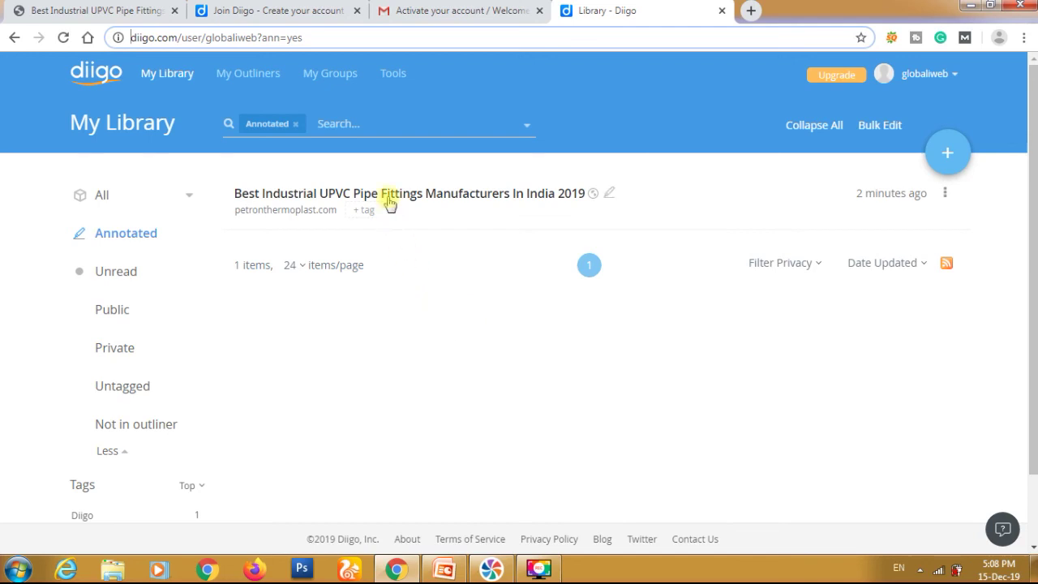
left_click(609, 194)
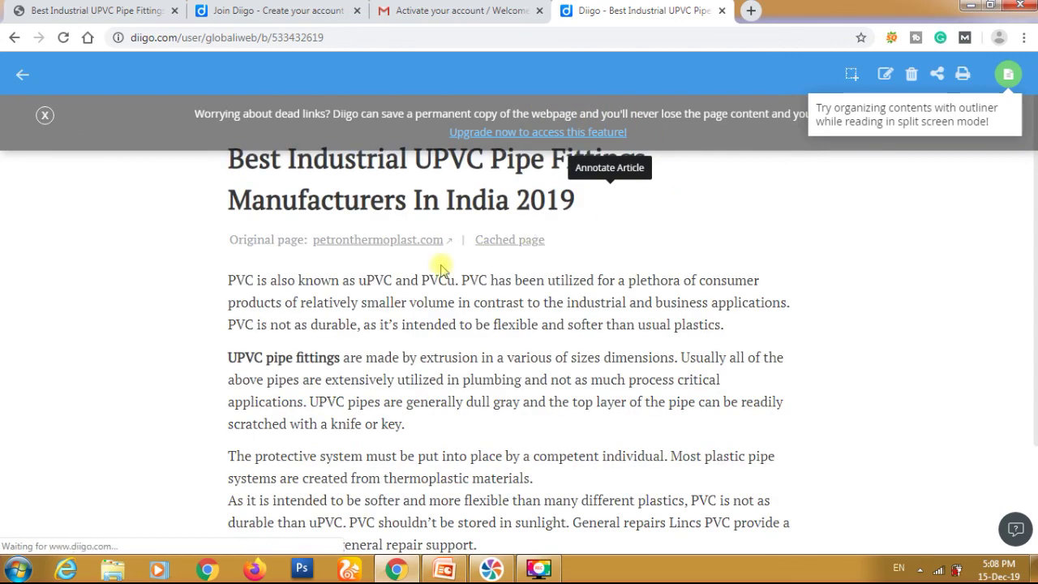
scroll(440, 266, "down", 1)
scroll(440, 266, "up", 1)
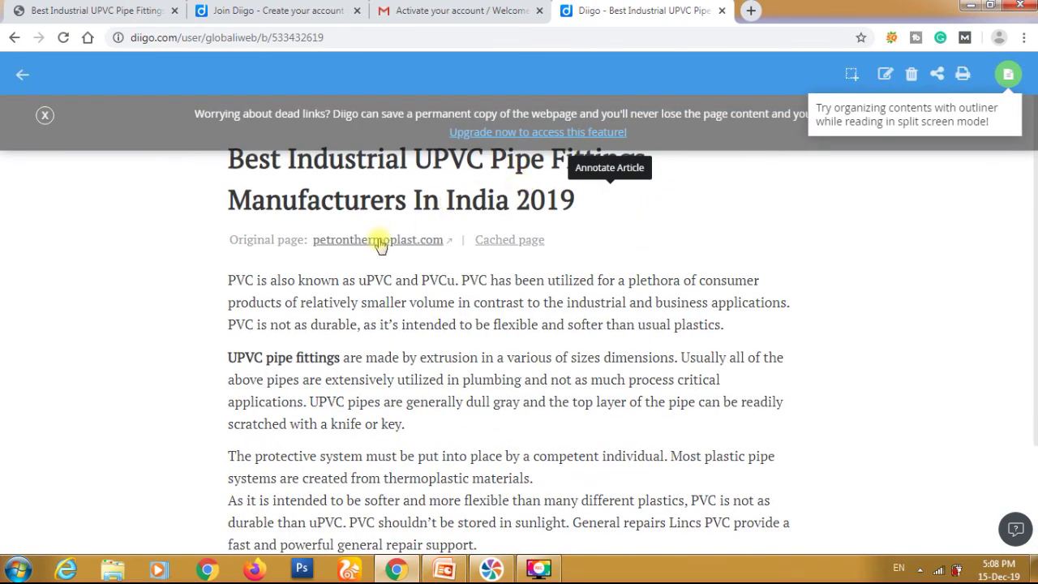
scroll(377, 243, "down", 2)
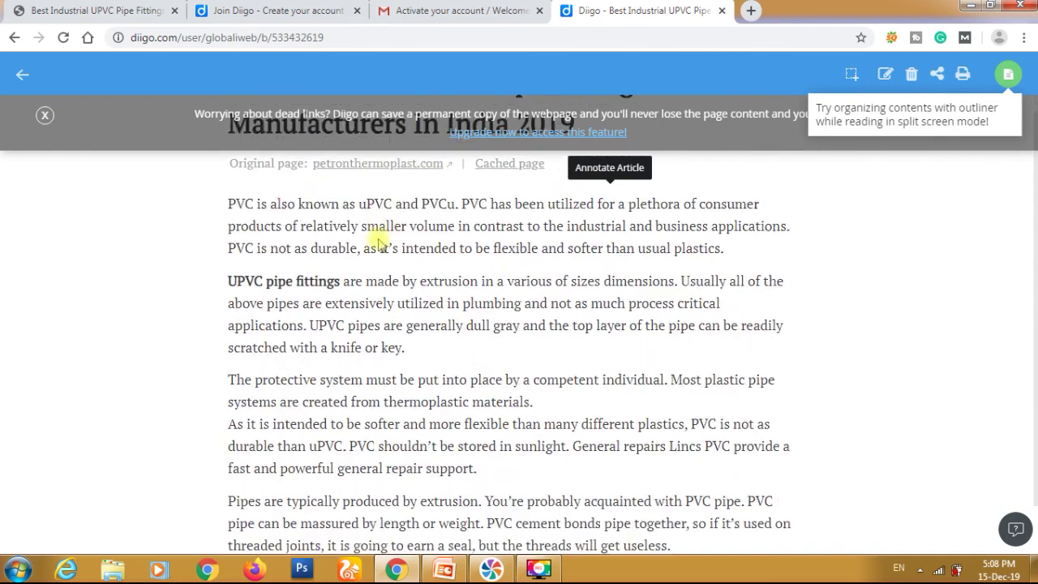
scroll(235, 193, "up", 2)
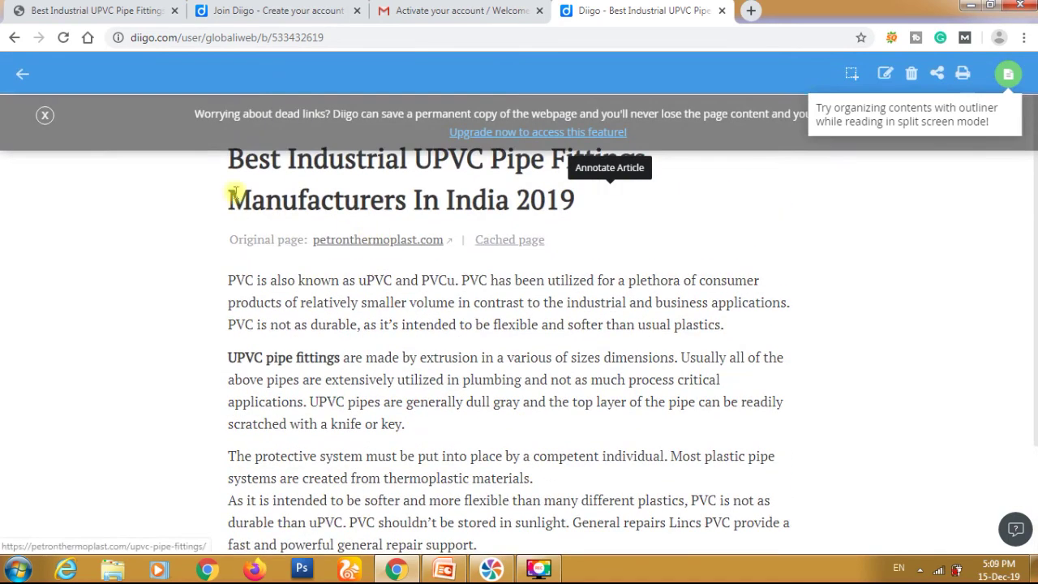
left_click(22, 73)
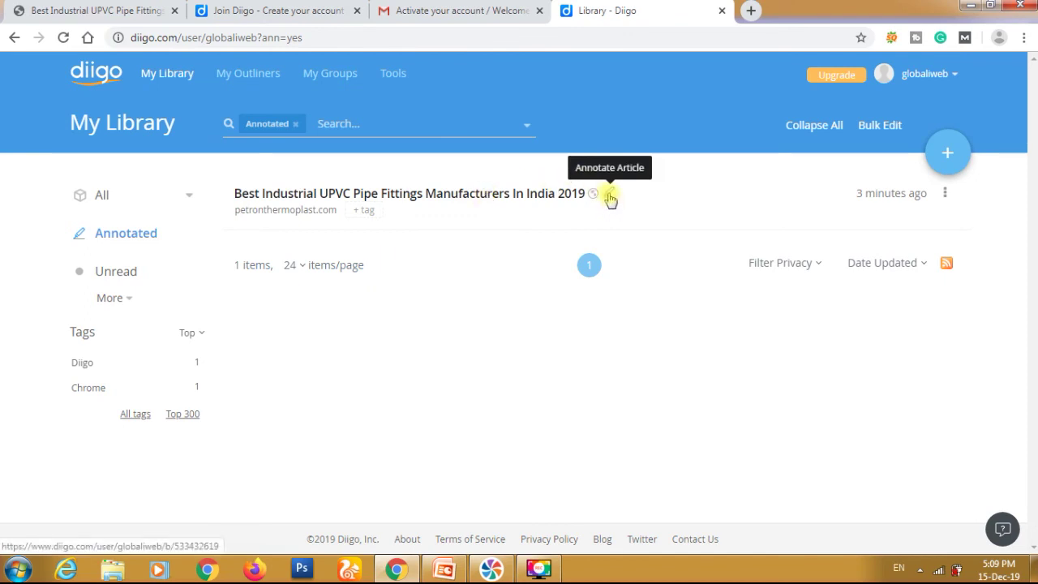
left_click(940, 195)
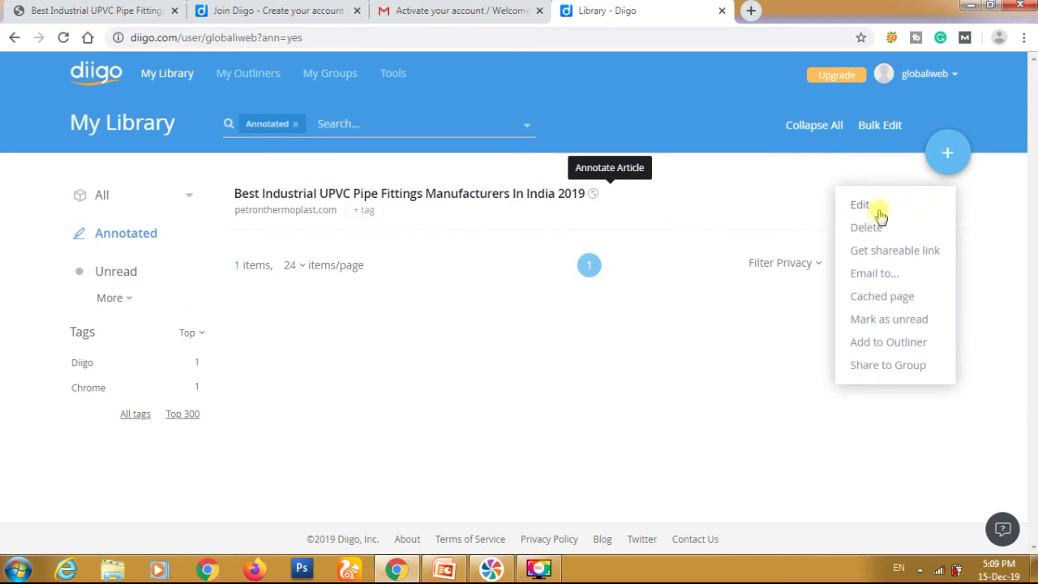
Edit the bookmark and remove the trailing ' 2019' from its title.
left_click(878, 208)
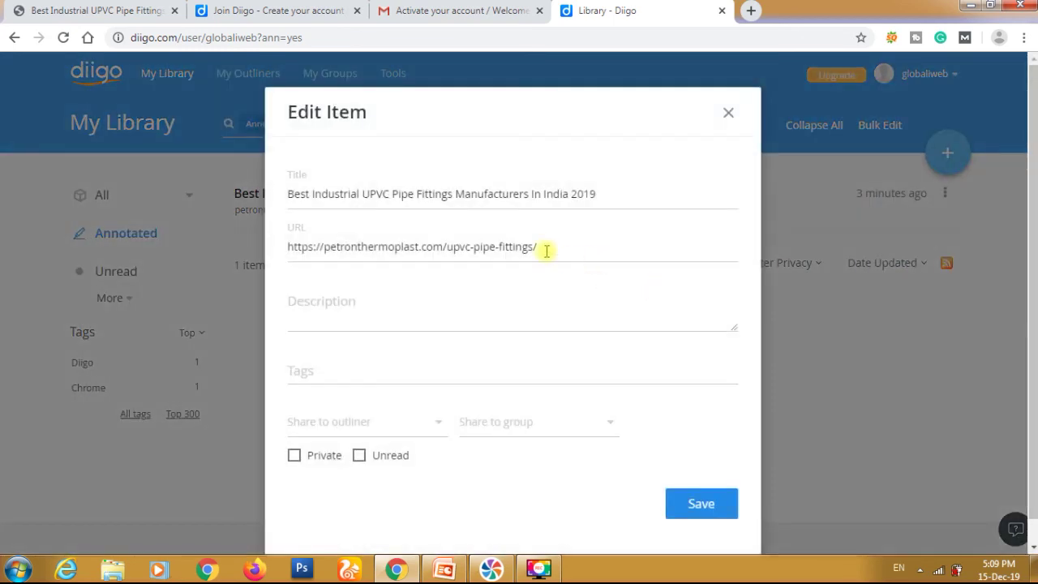
left_click(602, 193)
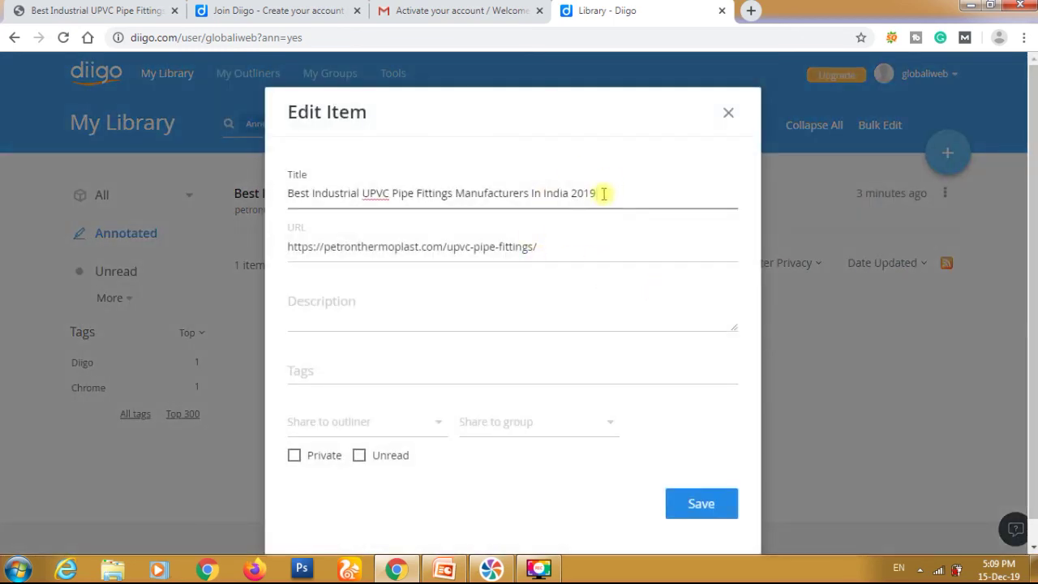
key("shift+Left")
key("shift+Left")
key("shift+Left")
key("shift+Left")
key("shift+Left")
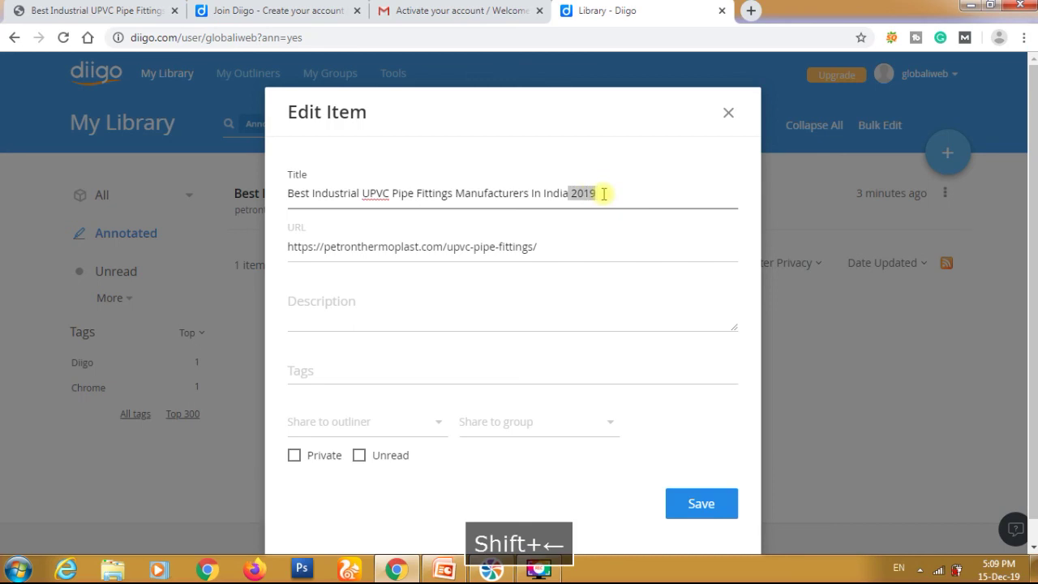
key("shift+Left")
key("shift+Left")
key("shift+Left")
key("shift+Left")
key("shift+Left")
key("shift+Left")
key("shift+Left")
key("shift+Left")
key("shift+Left")
key("shift+Left")
key("shift+Left")
key("shift+Left")
key("shift+Left")
key("shift+Left")
key("shift+Left")
key("shift+Left")
key("shift+Left")
key("shift+Left")
key("shift+Left")
key("shift+Left")
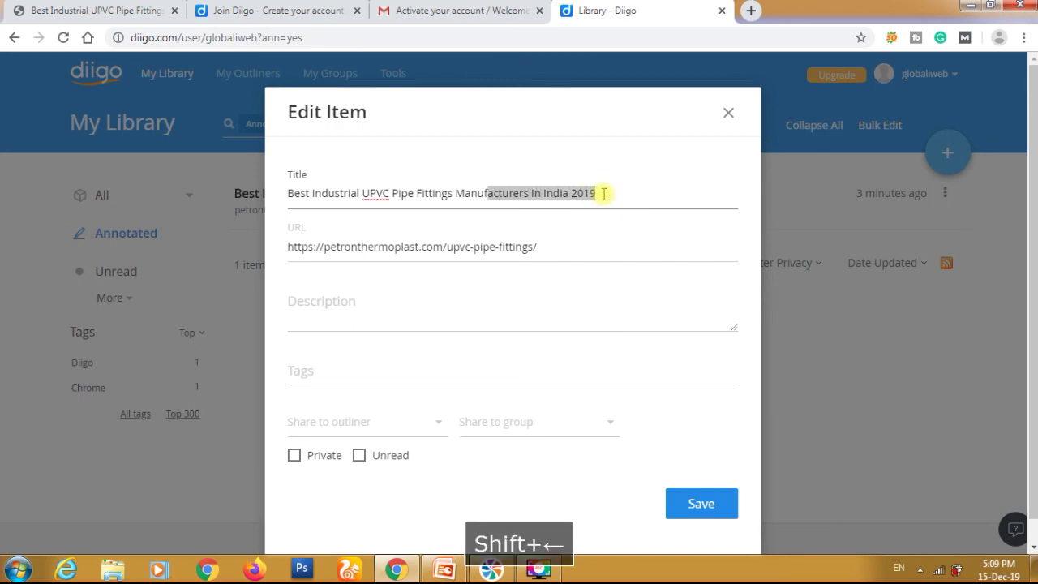
key("shift+Left")
key("shift+Left")
key("shift+Left")
key("shift+Left")
key("shift+Left")
key("shift+Left")
key("shift+Left")
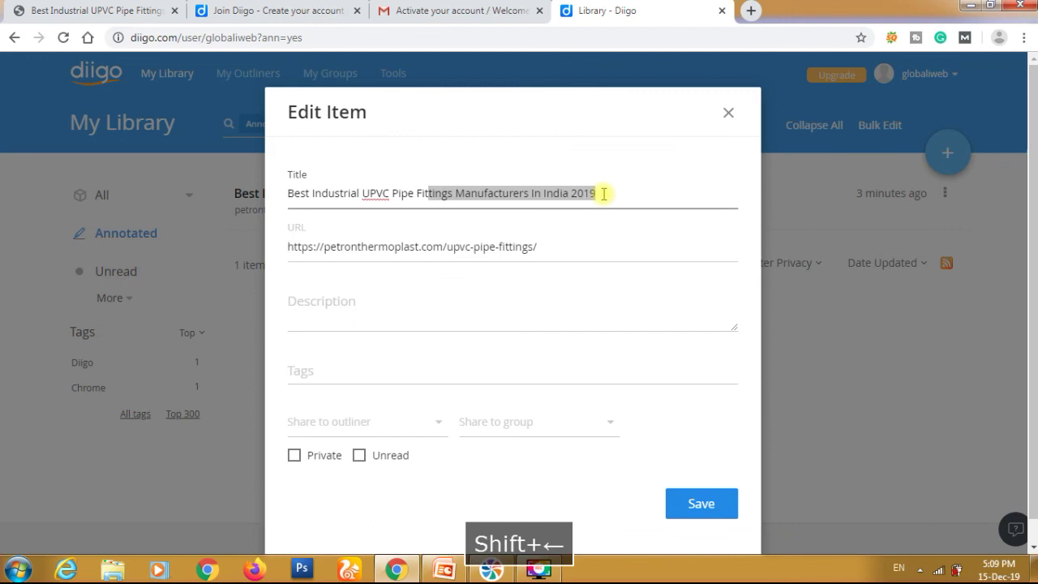
key("shift+Left")
key("shift+Left")
key("shift+Left")
key("shift+Right")
key("shift+Right")
key("shift+Right")
key("shift+Right")
key("shift+Right")
key("shift+Right")
key("shift+Right")
key("shift+Right")
key("shift+Right")
key("shift+Right")
key("shift+Right")
key("shift+Right")
key("shift+Right")
key("shift+Right")
key("shift+Right")
key("shift+Right")
key("shift+Right")
key("shift+Right")
key("shift+Right")
key("shift+Right")
key("shift+Right")
key("shift+Right")
key("shift+Right")
key("shift+Right")
key("shift+Right")
key("shift+Right")
key("shift+Right")
key("shift+Right")
key("shift+Right")
key("shift+Right")
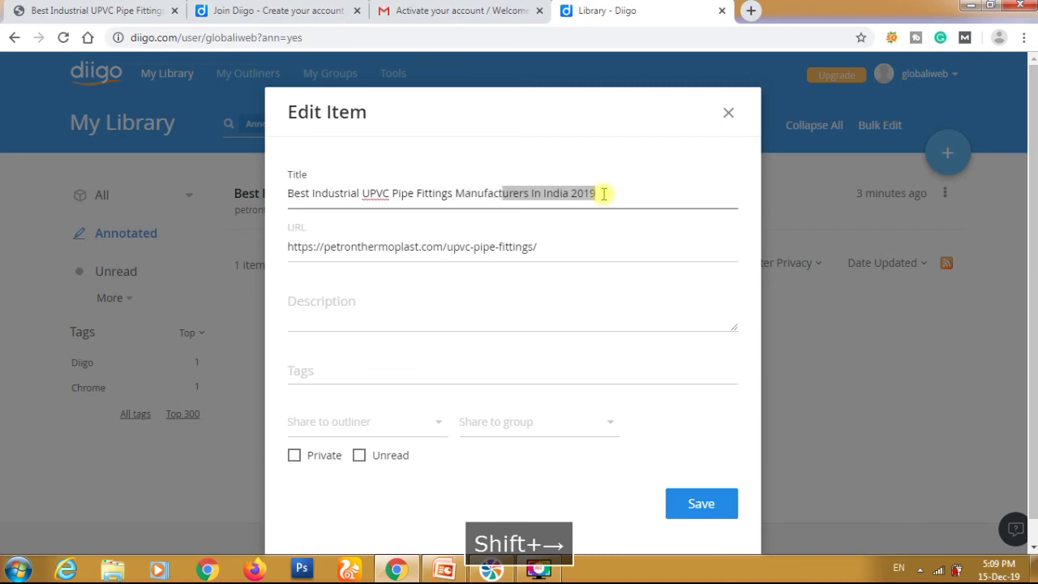
key("Delete")
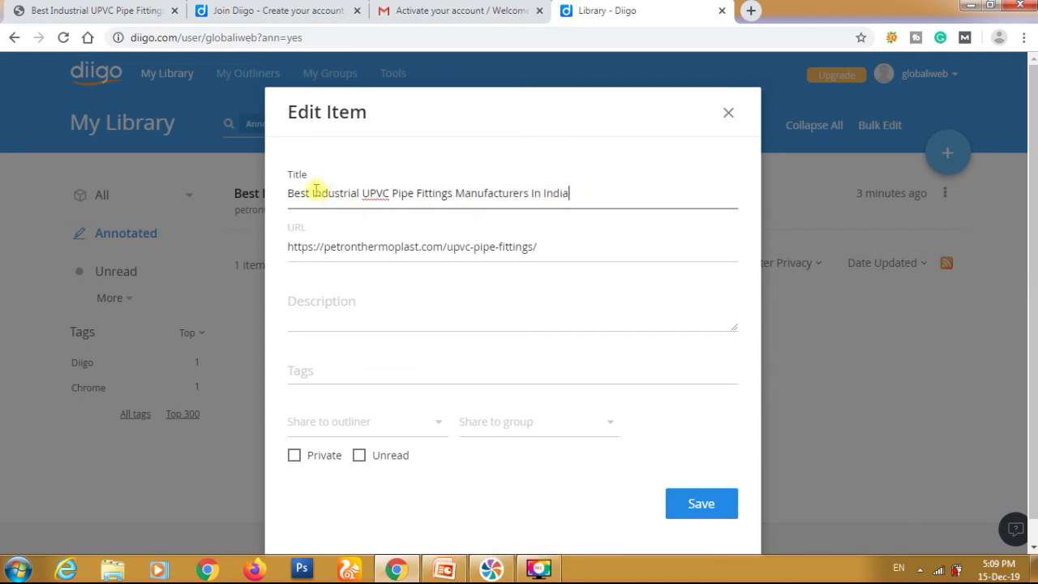
Remove the leading 'Best ' from the title, save, and dismiss the Windows colour scheme warning.
key("Left")
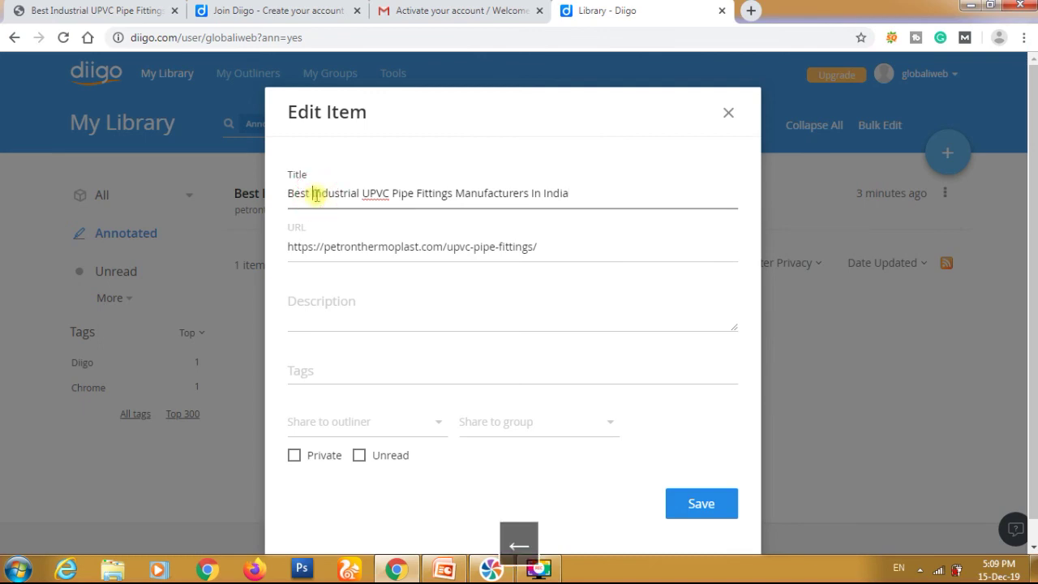
key("shift+Home")
key("Delete")
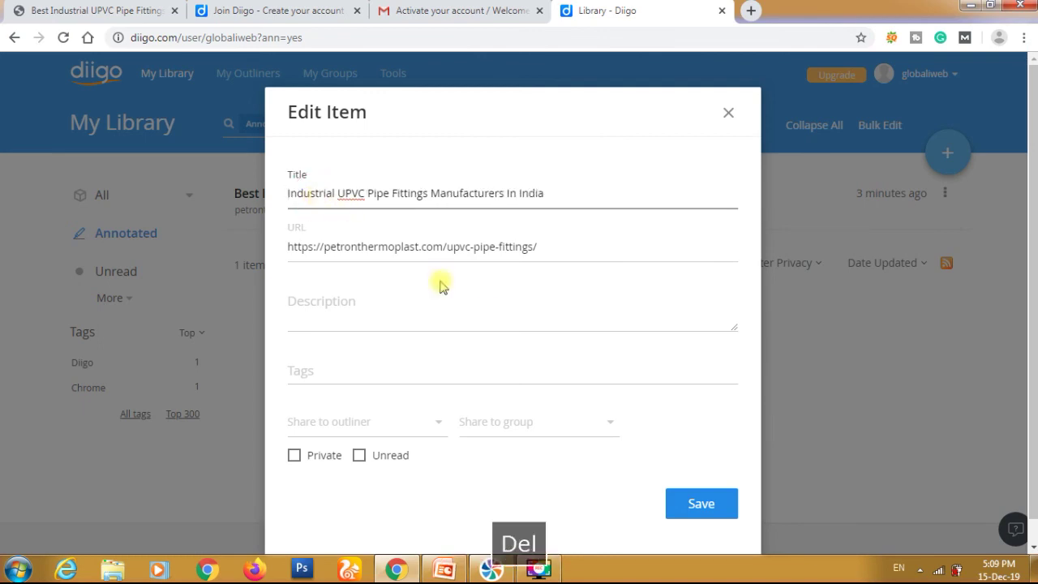
left_click(699, 506)
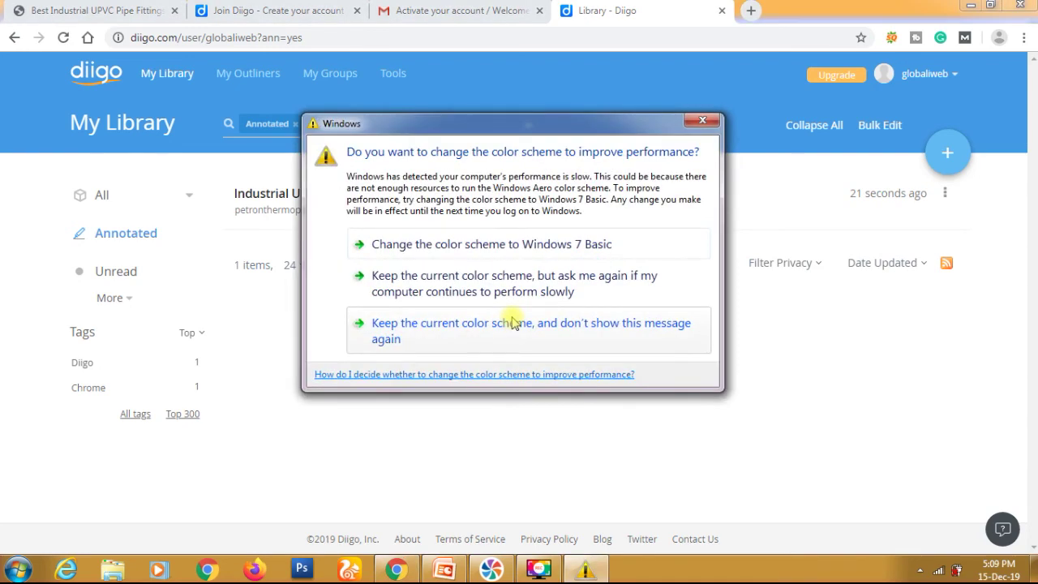
left_click(700, 120)
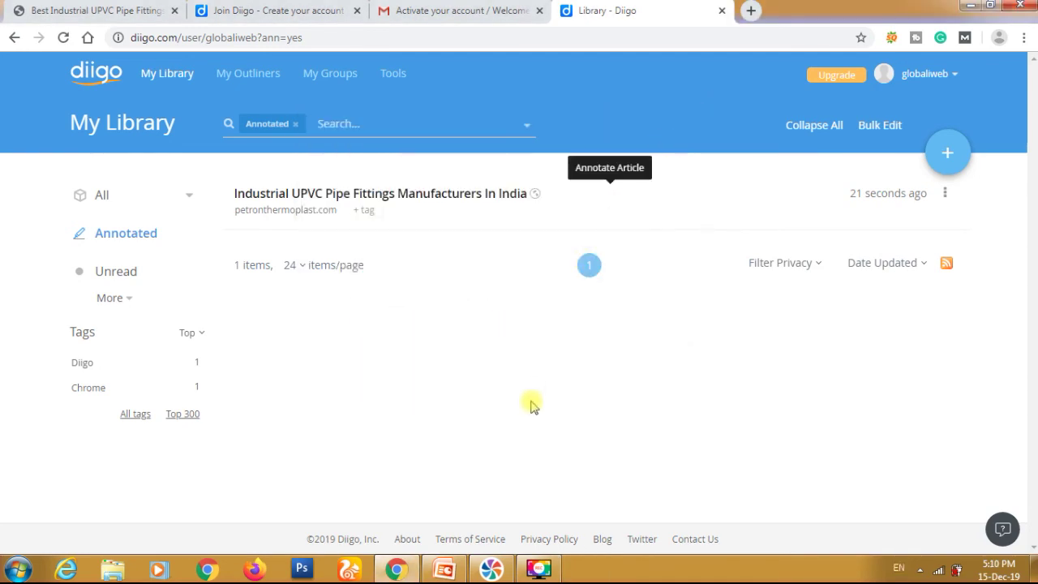